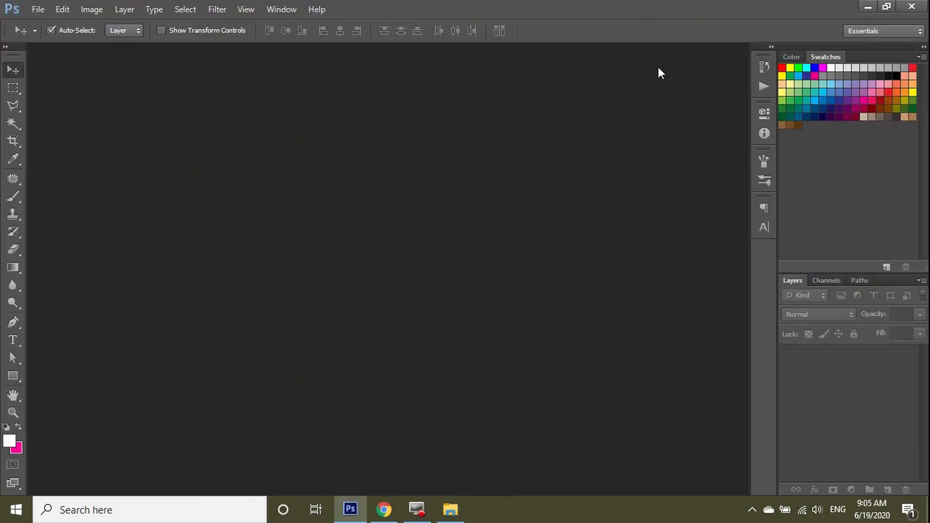
Create a new RGB document 1920 pixels wide and 1080 pixels high with a white background.
{"action": "left_click", "coordinate": [38, 9]}
{"action": "left_click", "coordinate": [38, 20]}
{"action": "double_click", "coordinate": [366, 201]}
{"action": "type", "text": "1920"}
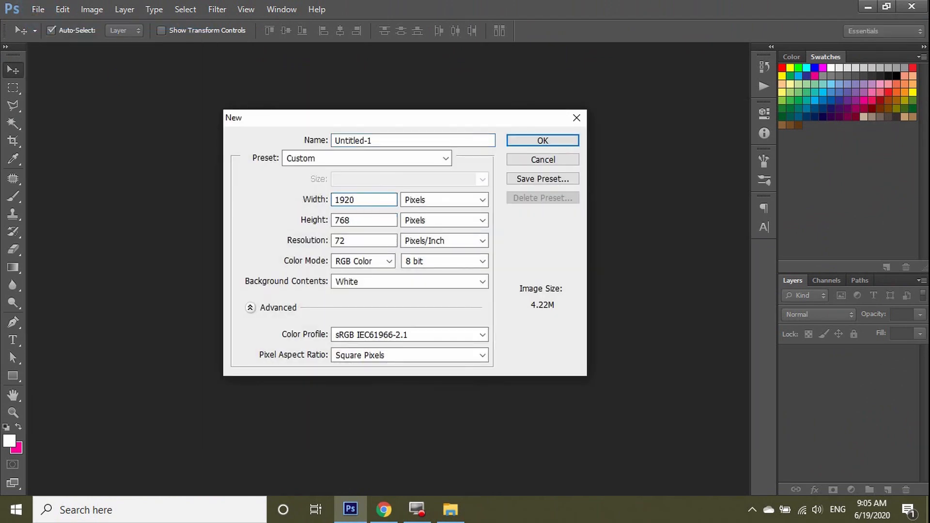
{"action": "key", "text": "Tab"}
{"action": "type", "text": "1080"}
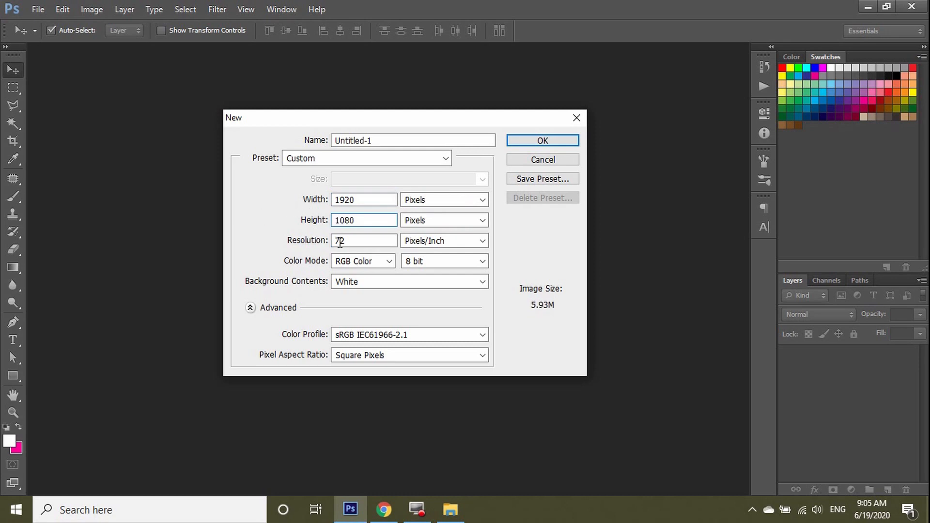
{"action": "double_click", "coordinate": [357, 241]}
{"action": "left_click", "coordinate": [535, 140]}
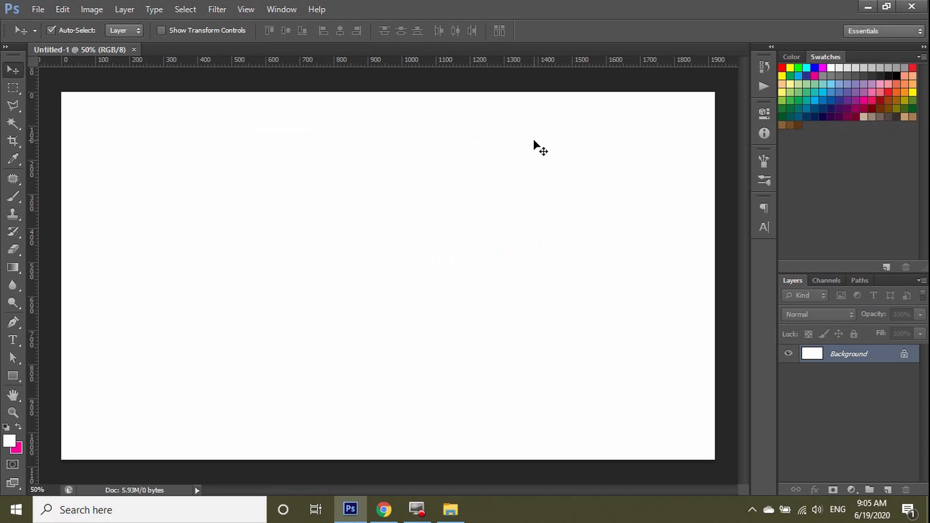
Open the "Gold chromed text Background" image from the chromed text effect folder on the desktop.
{"action": "left_click", "coordinate": [451, 510]}
{"action": "left_click", "coordinate": [450, 509]}
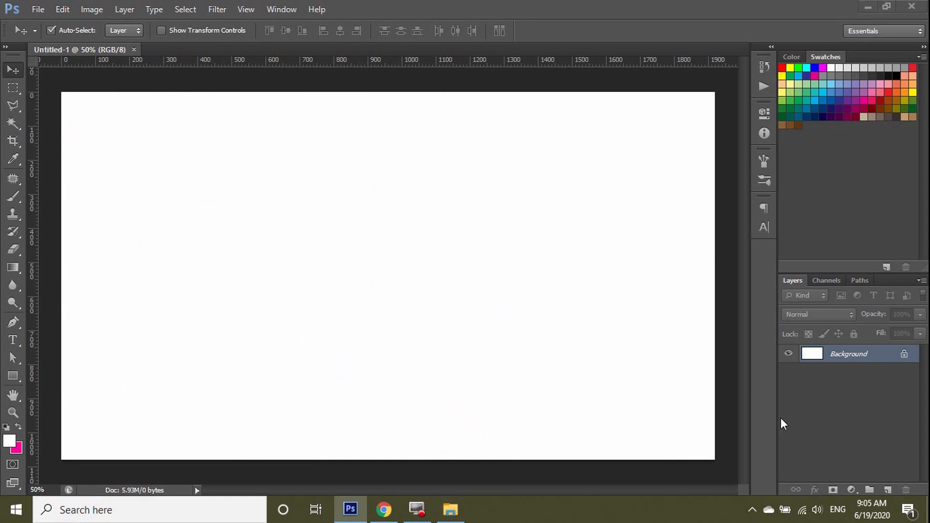
{"action": "key", "text": "super+e"}
{"action": "left_click", "coordinate": [56, 184]}
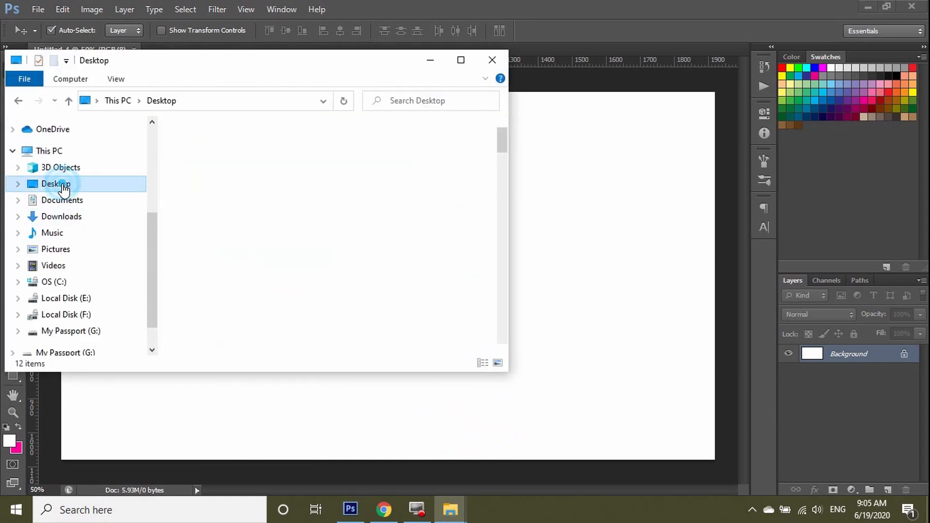
{"action": "double_click", "coordinate": [286, 164]}
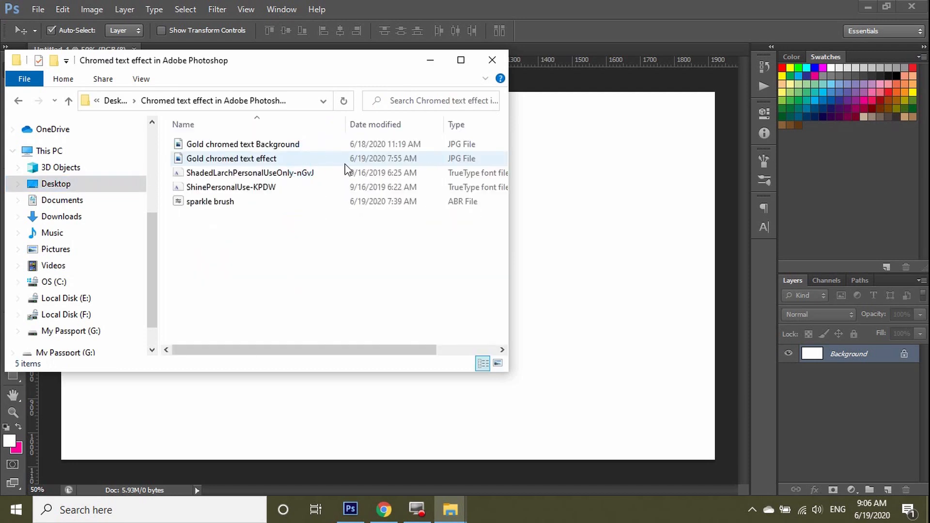
{"action": "left_click", "coordinate": [272, 145]}
{"action": "double_click", "coordinate": [273, 145]}
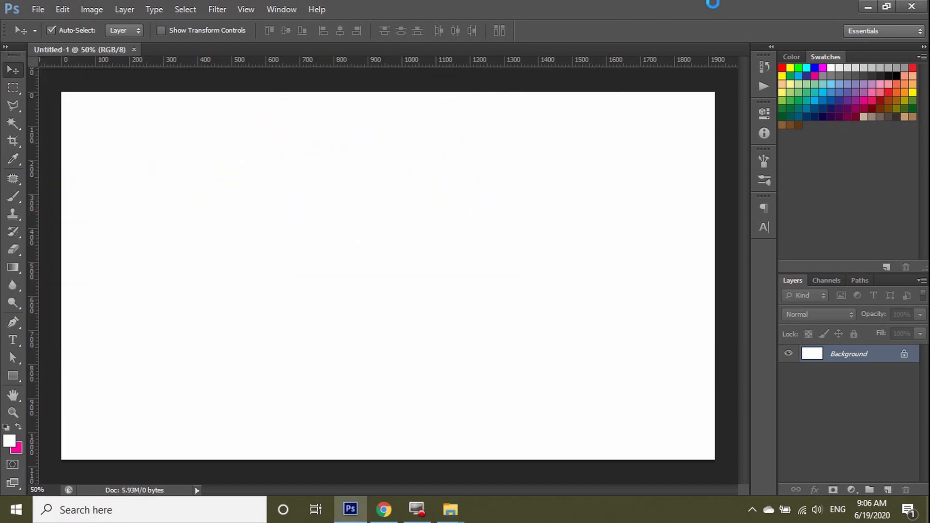
Copy the striped background image into the Untitled-1 document and center it horizontally on the canvas.
{"action": "left_click", "coordinate": [392, 294]}
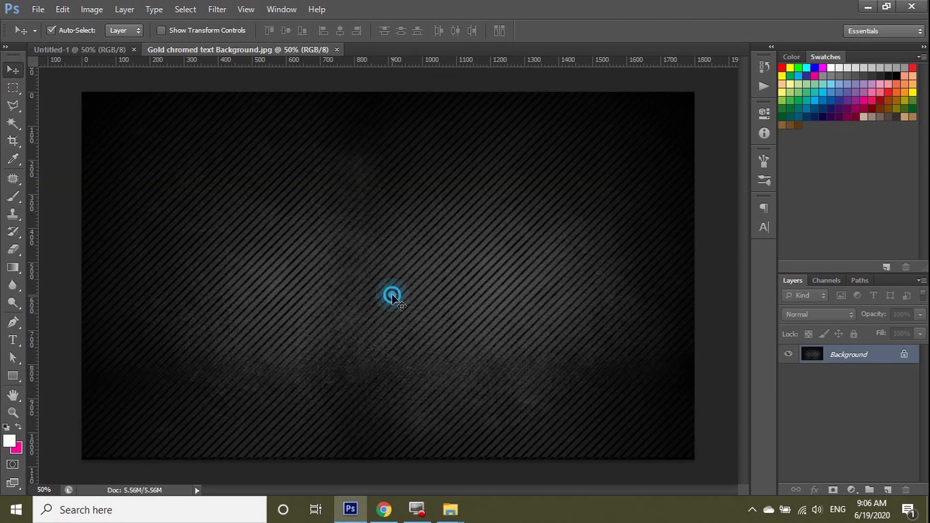
{"action": "left_click_drag", "start_coordinate": [87, 54], "coordinate": [466, 283]}
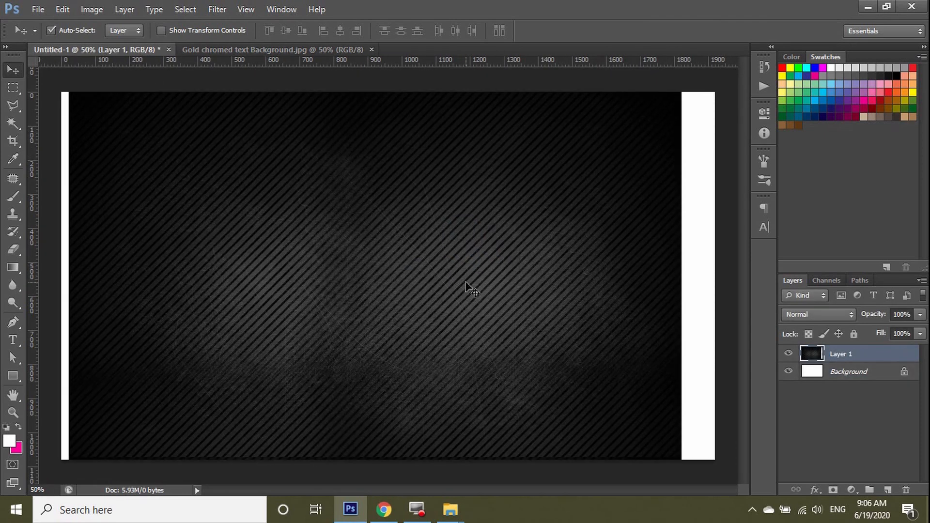
{"action": "key", "text": "ctrl+a"}
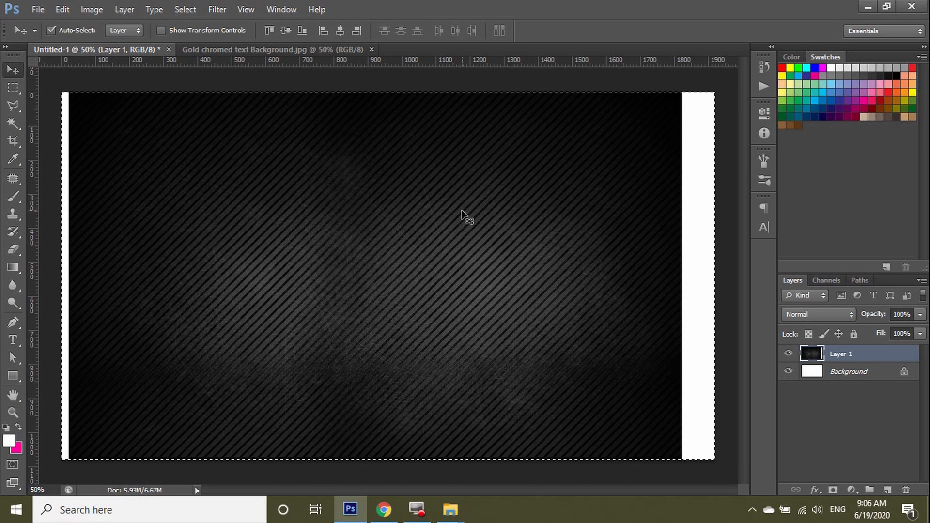
{"action": "left_click", "coordinate": [340, 30]}
{"action": "key", "text": "ctrl+d"}
Stretch the striped background layer sideways to about 106.67% width so it covers the white strips on both sides.
{"action": "key", "text": "ctrl+minus"}
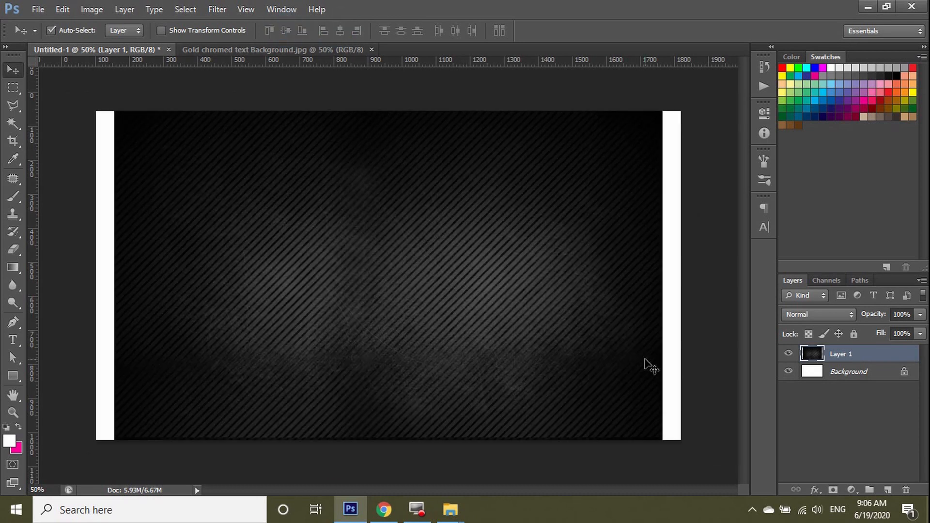
{"action": "key", "text": "ctrl+t"}
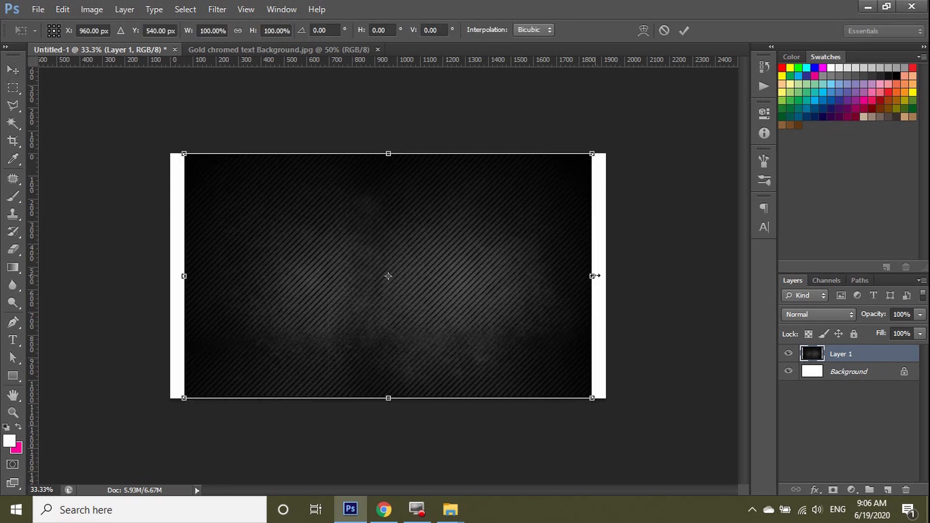
{"action": "left_click_drag", "start_coordinate": [595, 275], "coordinate": [606, 275]}
{"action": "left_click_drag", "start_coordinate": [185, 276], "coordinate": [170, 276]}
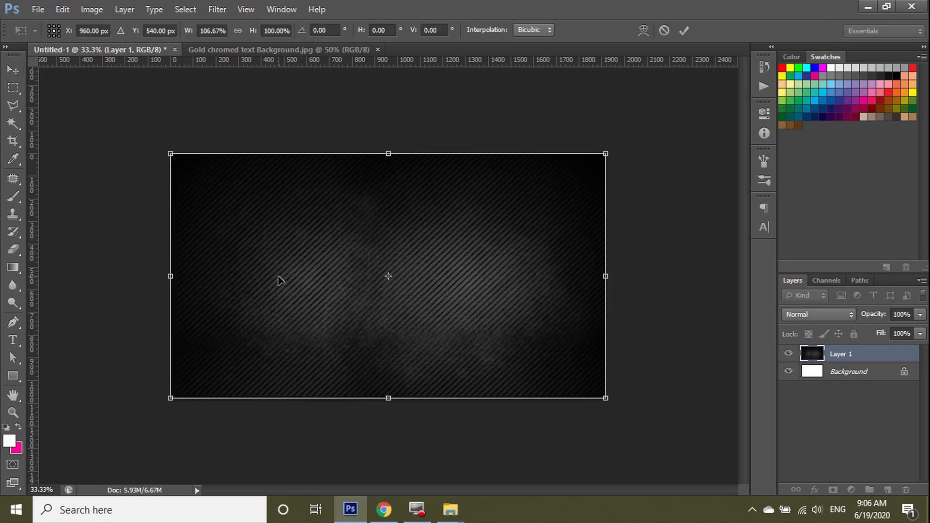
{"action": "key", "text": "Return"}
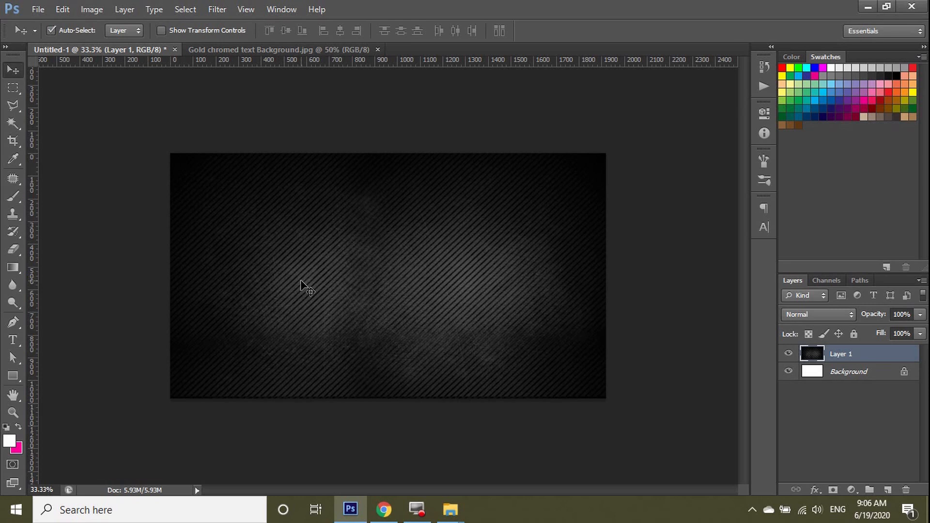
Add the text "Graphic" on a new text layer above the striped background.
{"action": "left_click", "coordinate": [12, 341]}
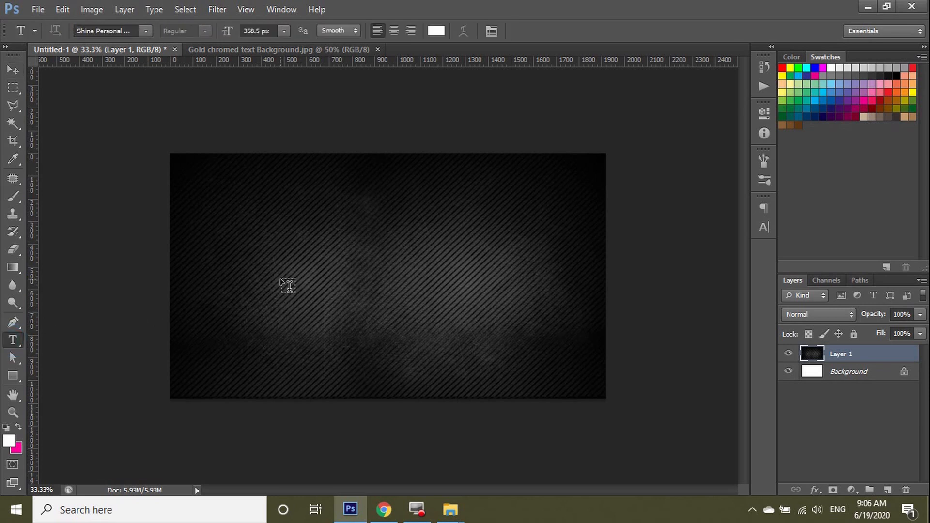
{"action": "left_click", "coordinate": [280, 279]}
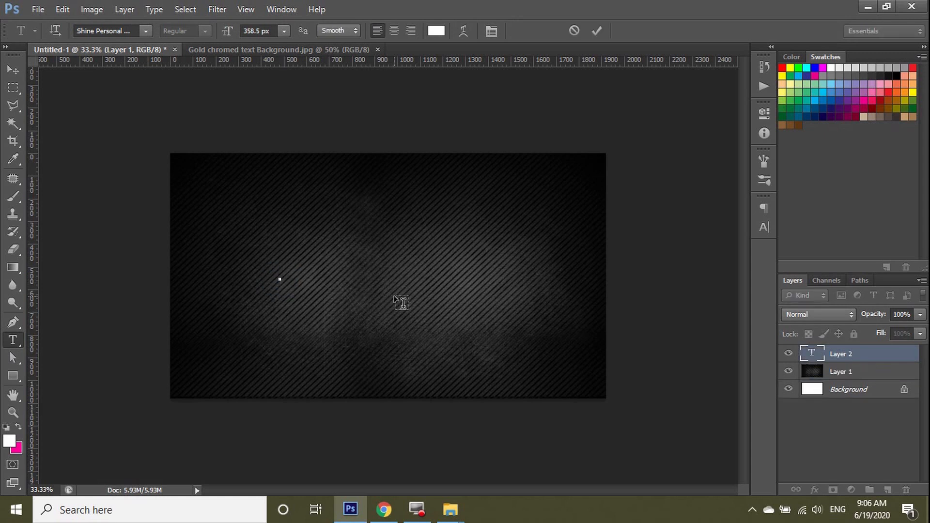
{"action": "type", "text": "c"}
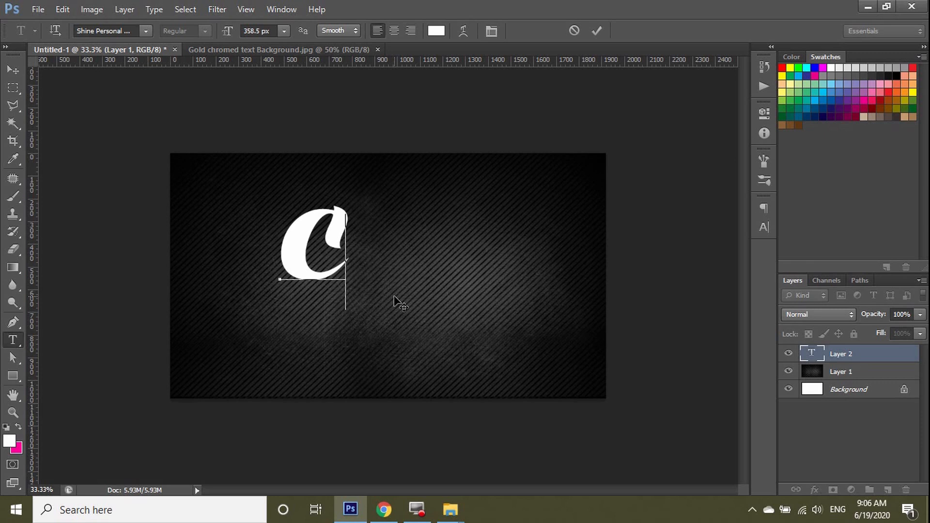
{"action": "type", "text": "r"}
{"action": "key", "text": "BackSpace"}
{"action": "key", "text": "BackSpace"}
{"action": "type", "text": "G"}
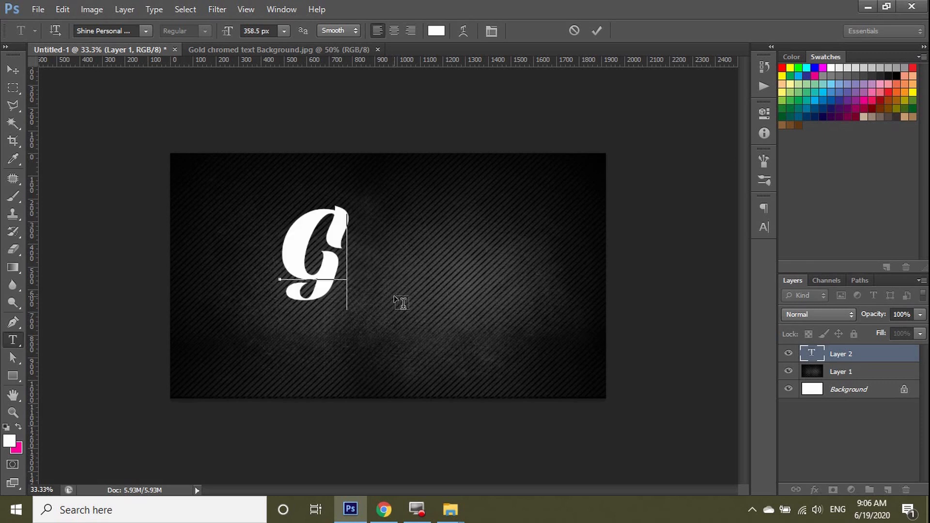
{"action": "type", "text": "raph"}
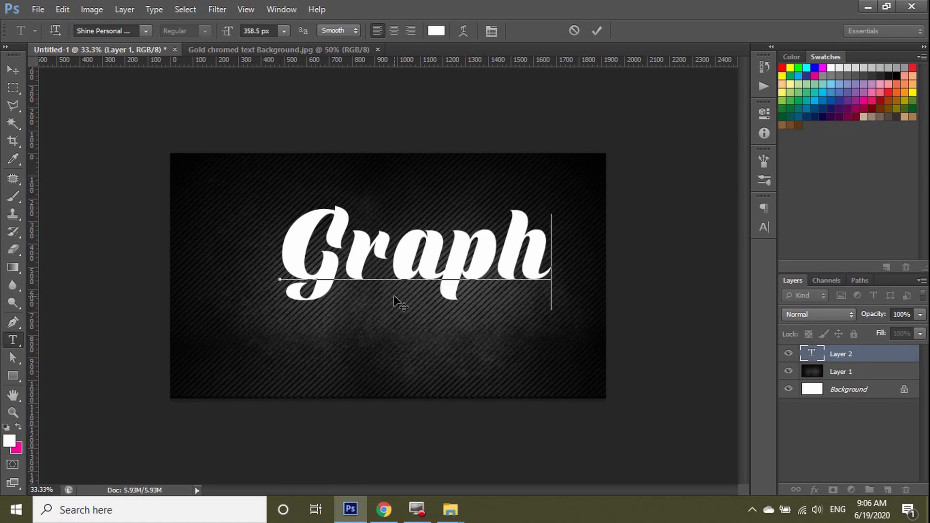
{"action": "type", "text": "ic"}
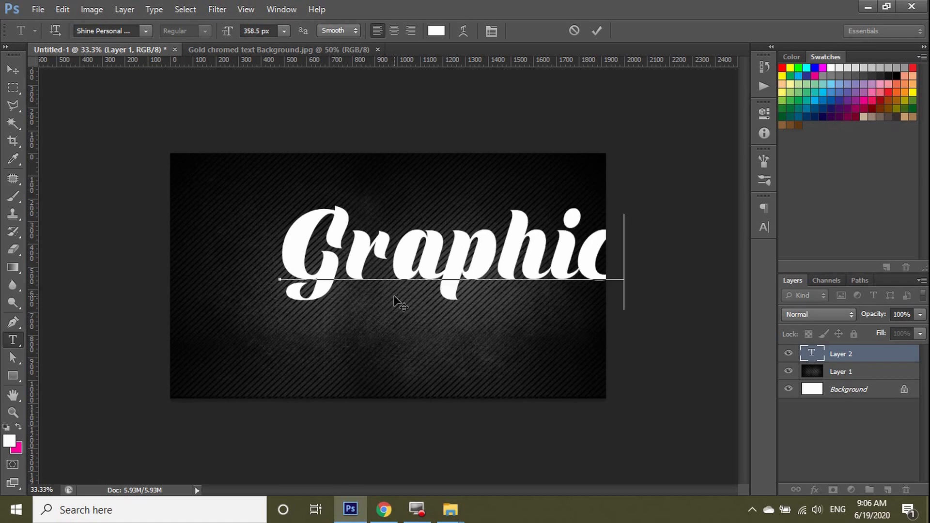
Move the "Graphic" text to the middle of the image and center it horizontally on the canvas.
{"action": "left_click", "coordinate": [14, 71]}
{"action": "left_click", "coordinate": [459, 260]}
{"action": "left_click_drag", "start_coordinate": [460, 261], "coordinate": [402, 290]}
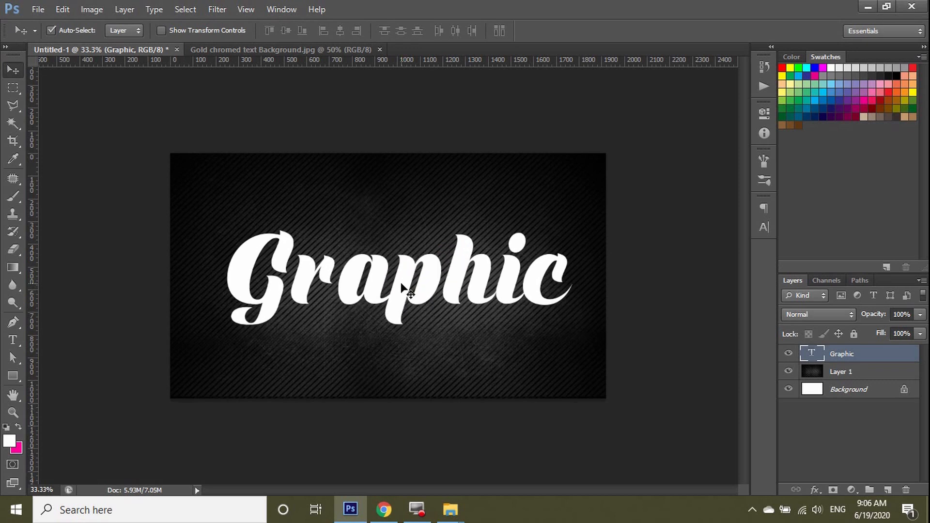
{"action": "key", "text": "ctrl+a"}
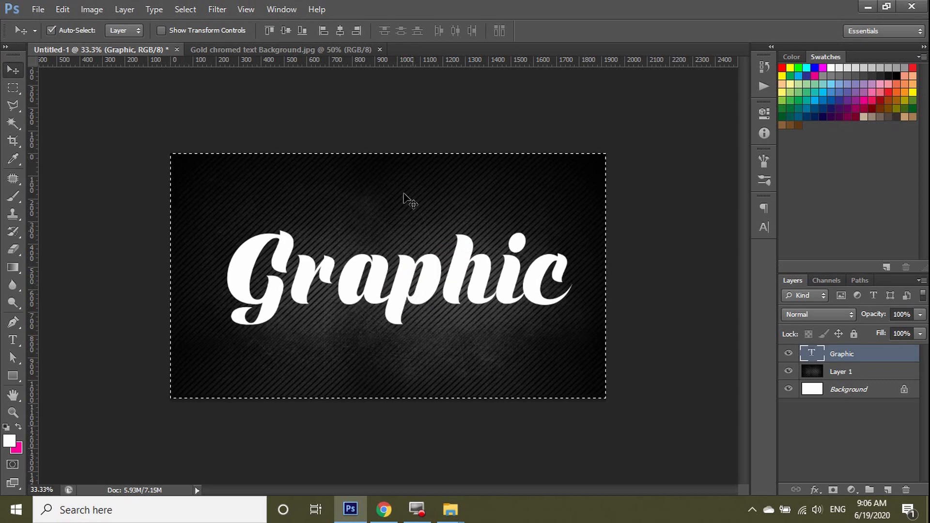
{"action": "left_click", "coordinate": [340, 31]}
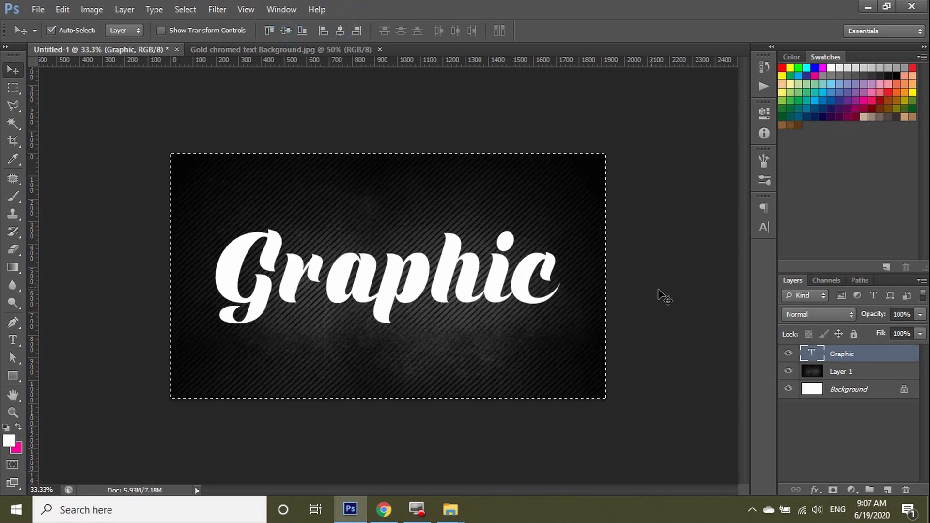
{"action": "key", "text": "ctrl+d"}
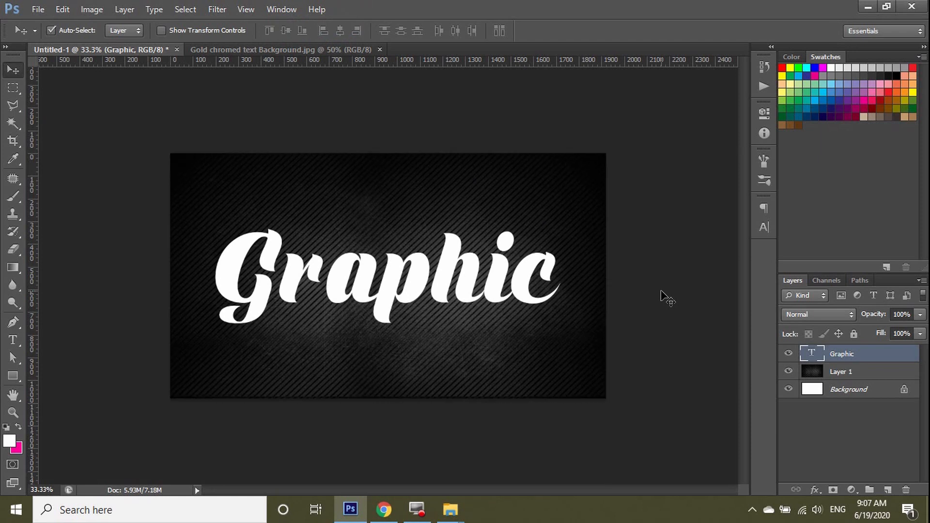
Scale the "Graphic" text down to about 332 px, center it both ways on the canvas, and display its character settings.
{"action": "key", "text": "ctrl+t"}
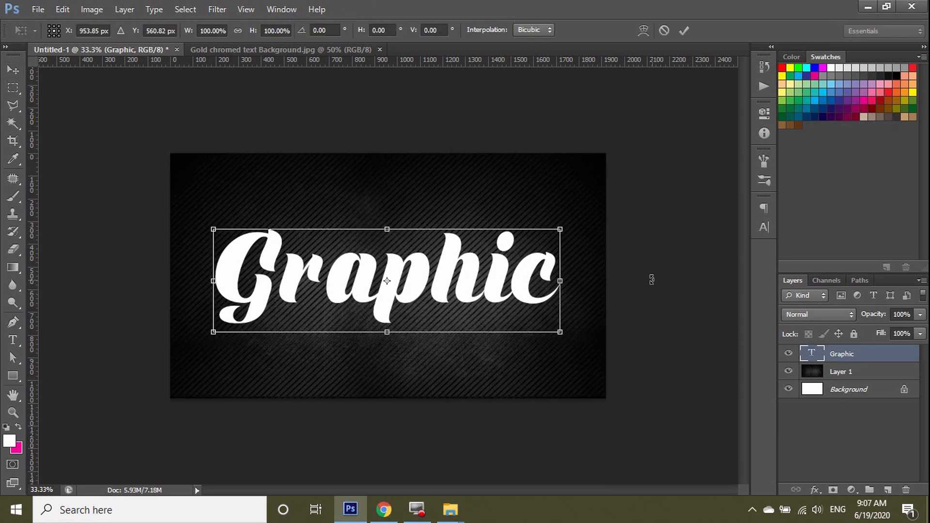
{"action": "left_click_drag", "start_coordinate": [560, 229], "coordinate": [534, 237]}
{"action": "key", "text": "Return"}
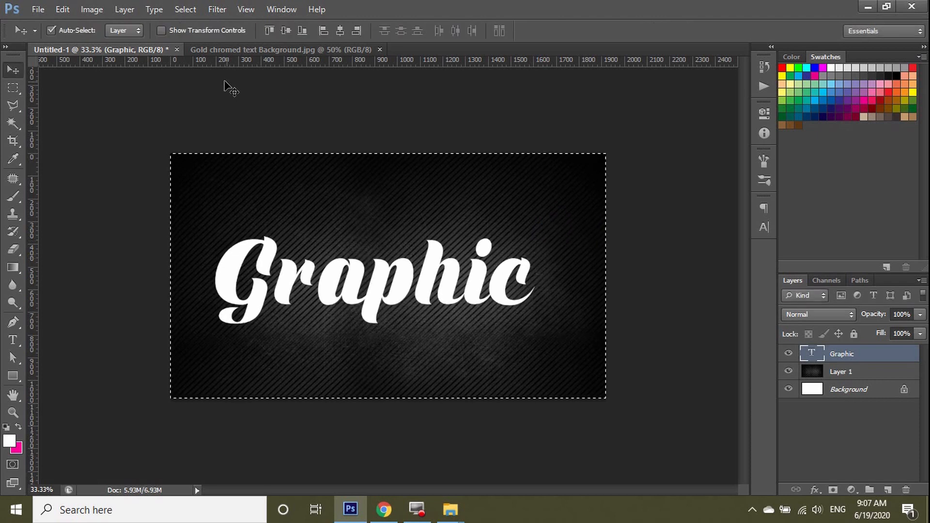
{"action": "left_click", "coordinate": [337, 30]}
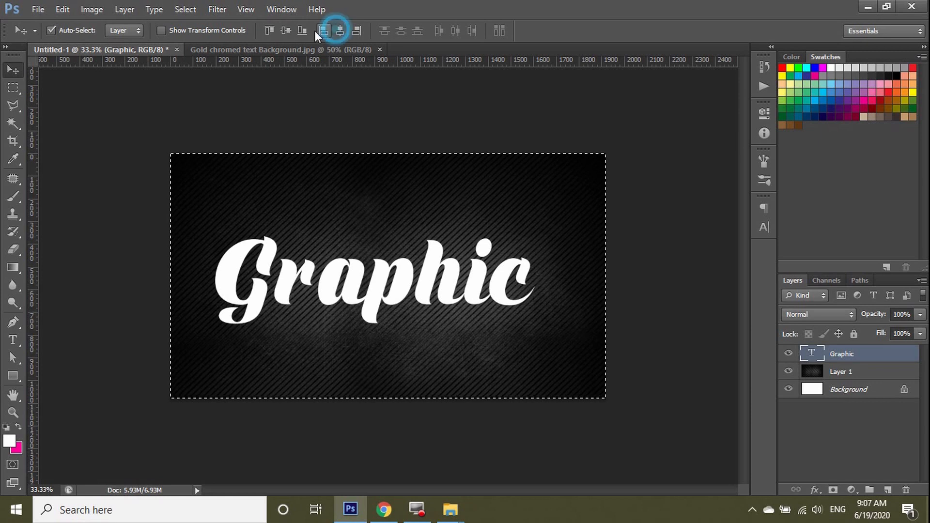
{"action": "left_click", "coordinate": [287, 31]}
{"action": "left_click", "coordinate": [765, 227]}
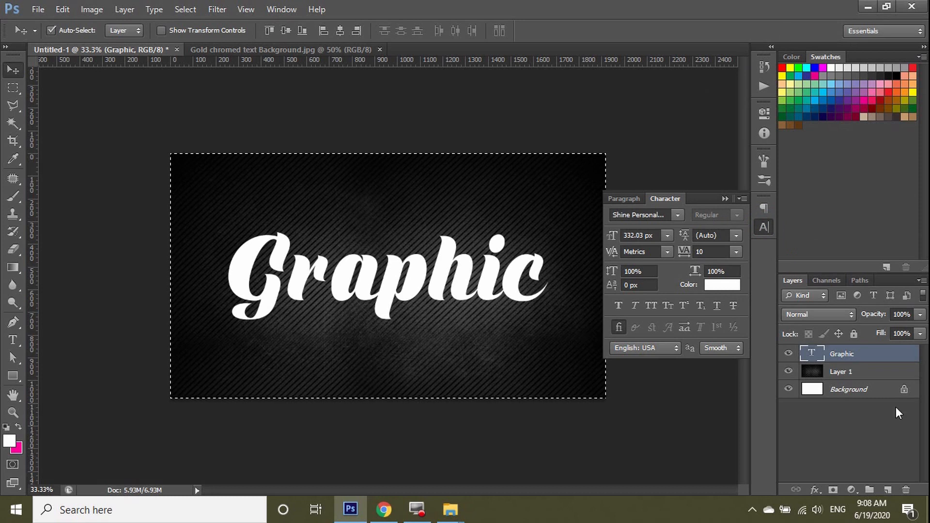
Add a Color Overlay with the gray color #999 to the "Graphic" text layer.
{"action": "left_click", "coordinate": [816, 490]}
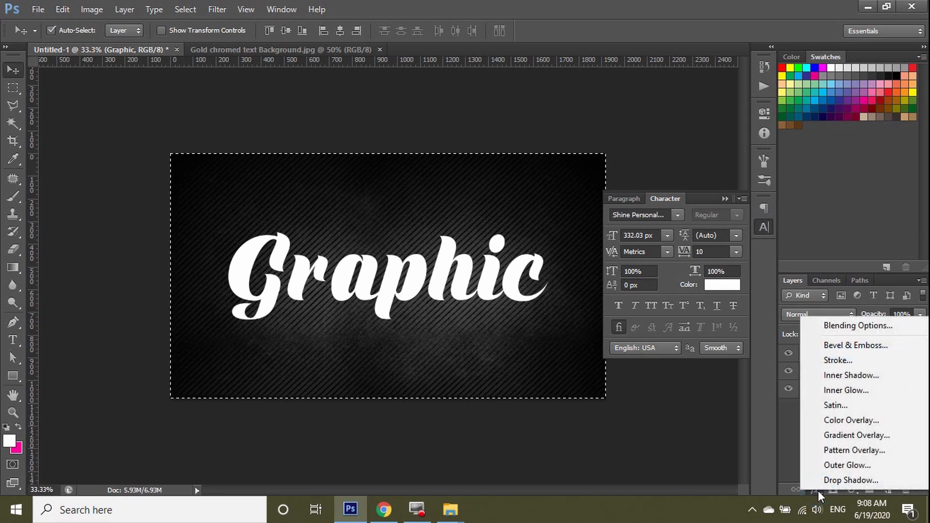
{"action": "left_click", "coordinate": [845, 421]}
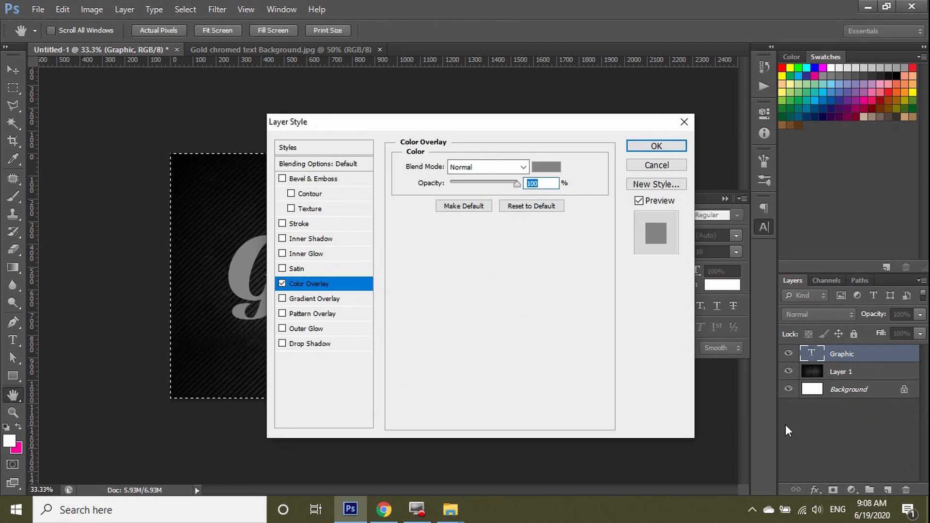
{"action": "left_click", "coordinate": [546, 167]}
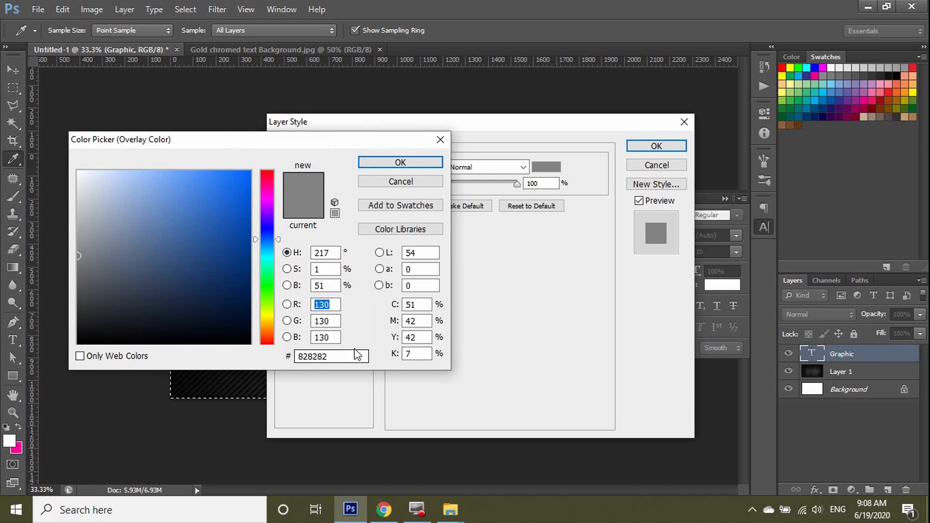
{"action": "double_click", "coordinate": [339, 357]}
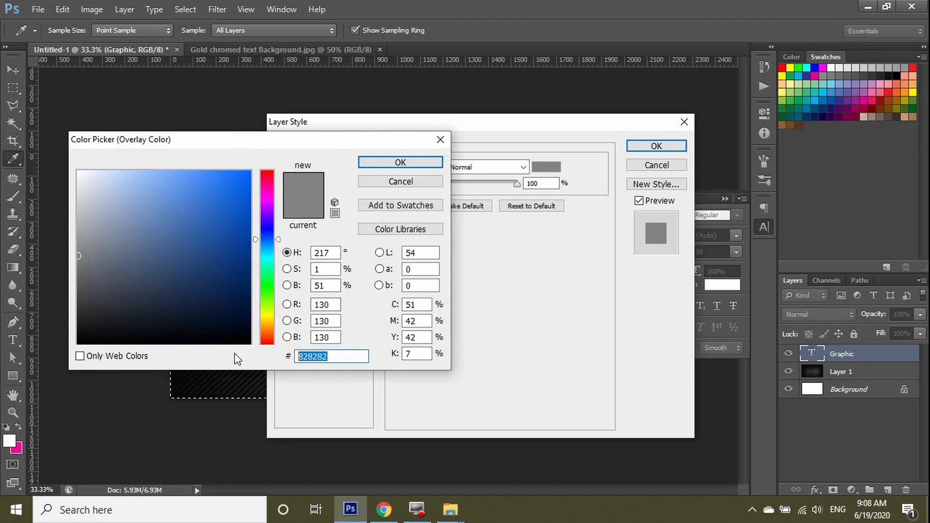
{"action": "type", "text": "999"}
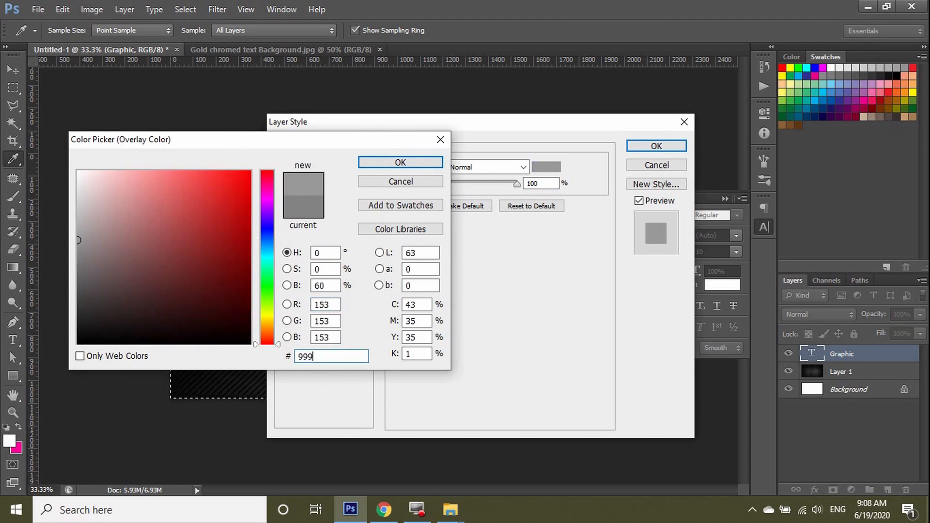
{"action": "left_click", "coordinate": [417, 164]}
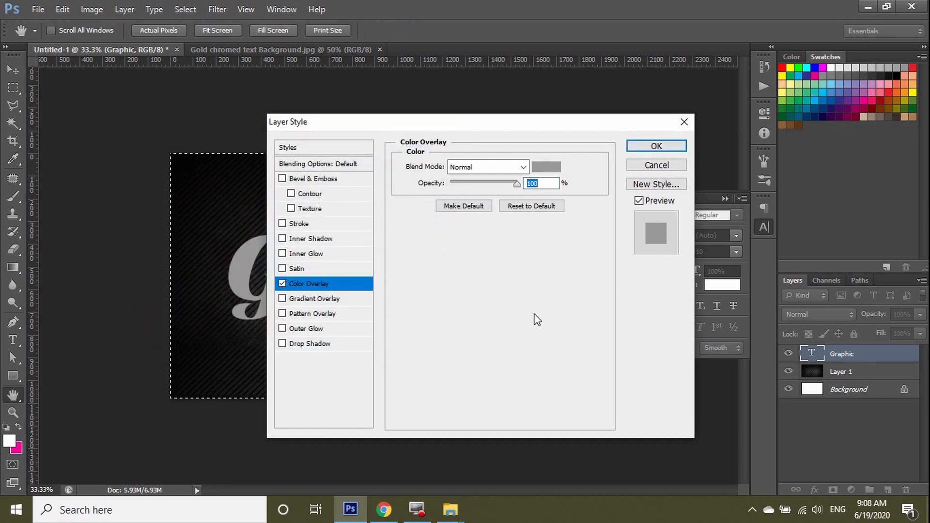
Add a Bevel & Emboss to the "Graphic" text with depth 62%, size 24 px and soften 1 px.
{"action": "left_click", "coordinate": [286, 179]}
{"action": "left_click_drag", "start_coordinate": [535, 123], "coordinate": [615, 118]}
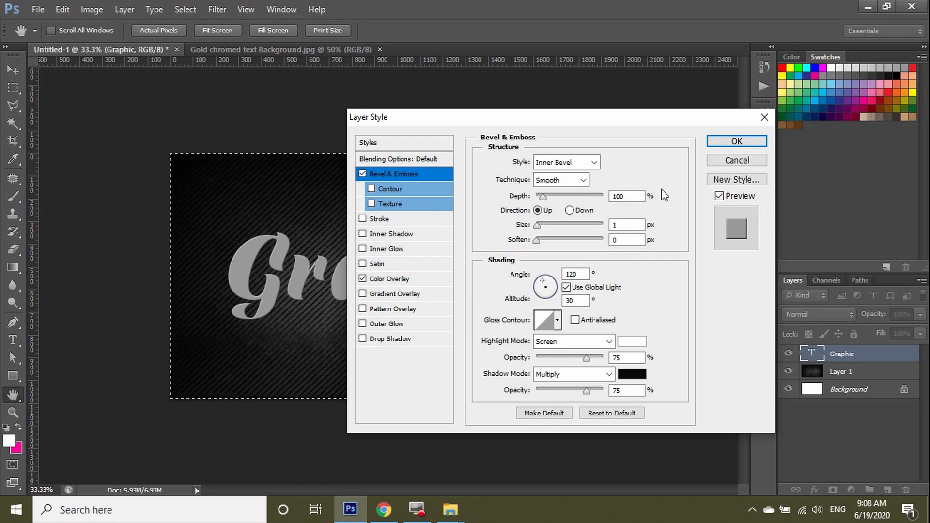
{"action": "left_click_drag", "start_coordinate": [544, 198], "coordinate": [539, 196]}
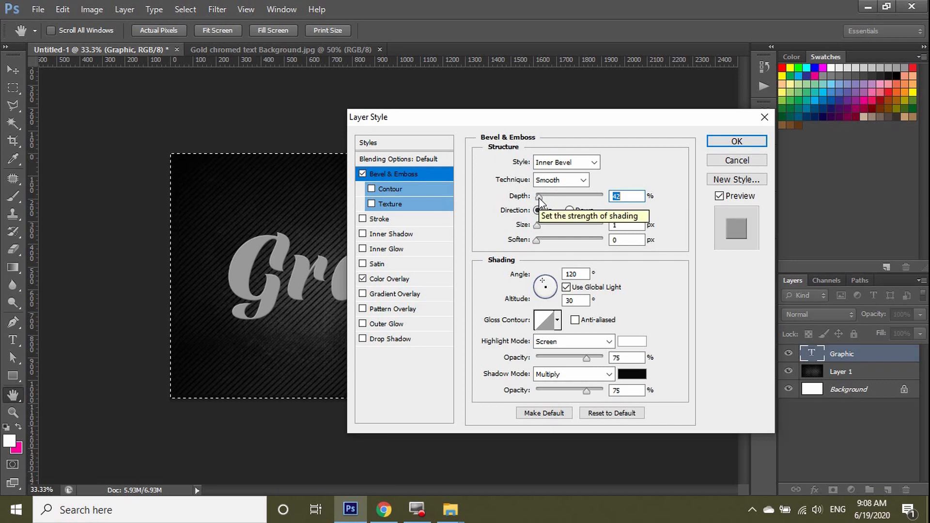
{"action": "left_click_drag", "start_coordinate": [538, 198], "coordinate": [540, 199]}
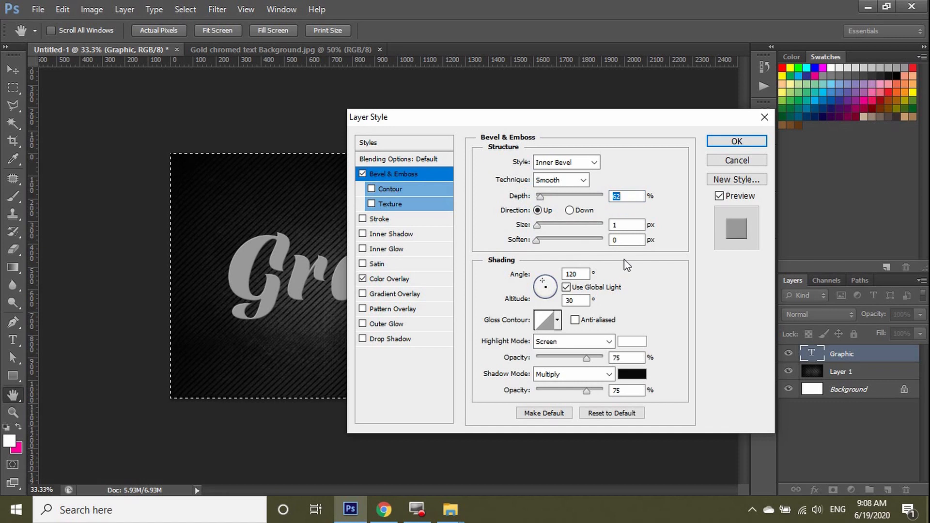
{"action": "key", "text": "Tab"}
{"action": "type", "text": "24"}
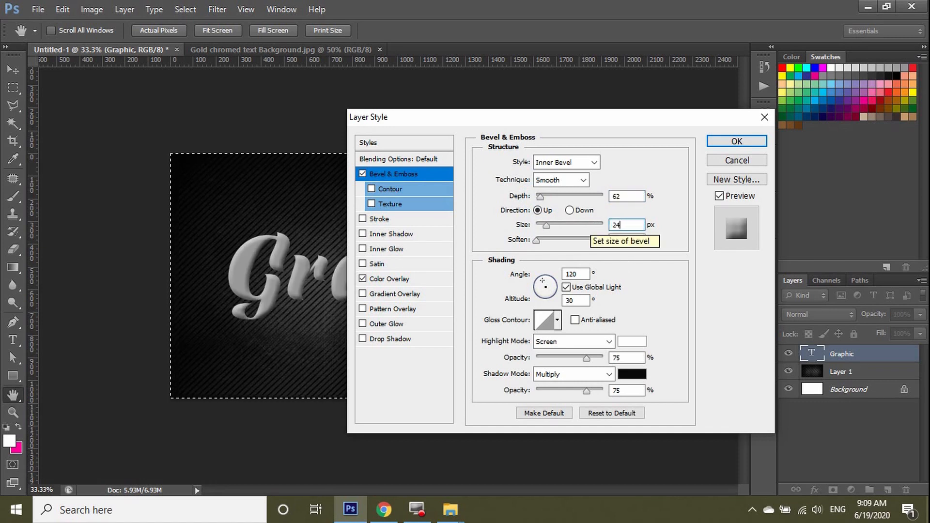
{"action": "key", "text": "Tab"}
{"action": "type", "text": "1"}
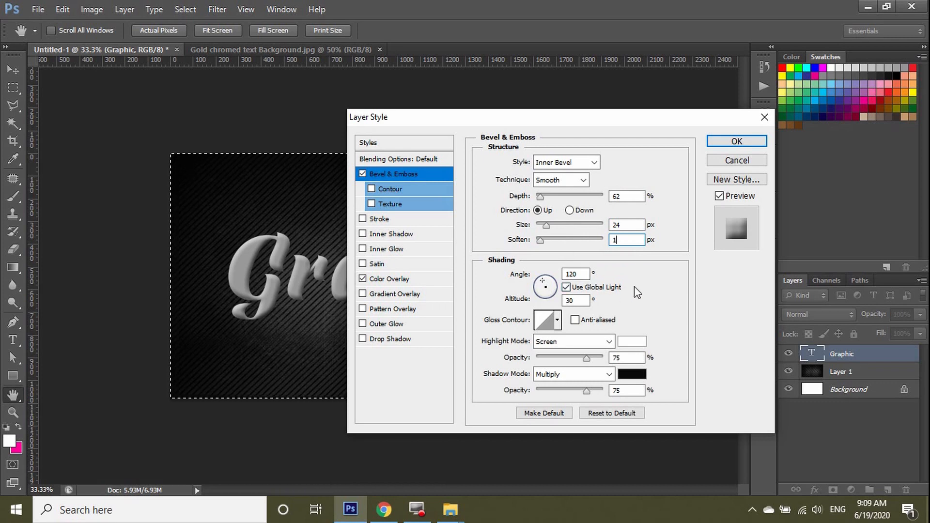
Set the bevel shading to angle 90°, altitude 42° and the Ring - Double gloss contour.
{"action": "double_click", "coordinate": [574, 273]}
{"action": "type", "text": "90"}
{"action": "double_click", "coordinate": [586, 300]}
{"action": "type", "text": "42"}
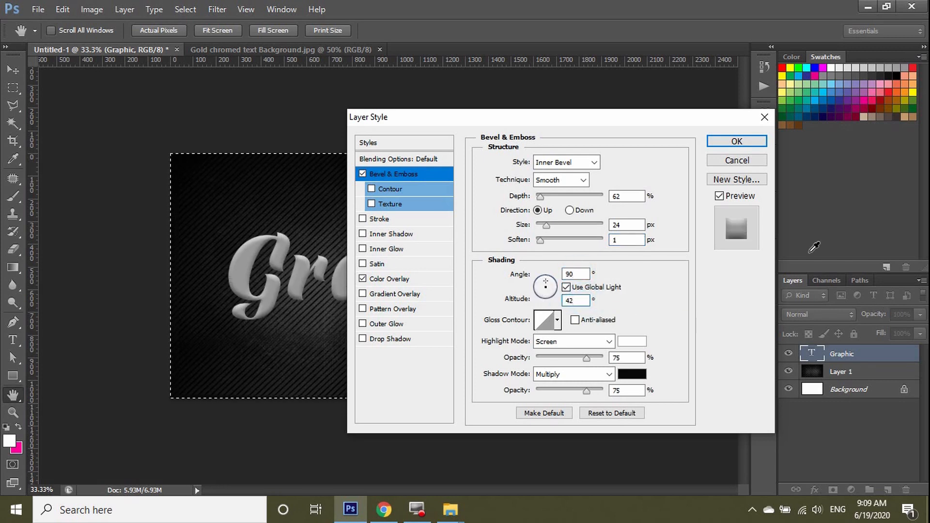
{"action": "left_click", "coordinate": [557, 320]}
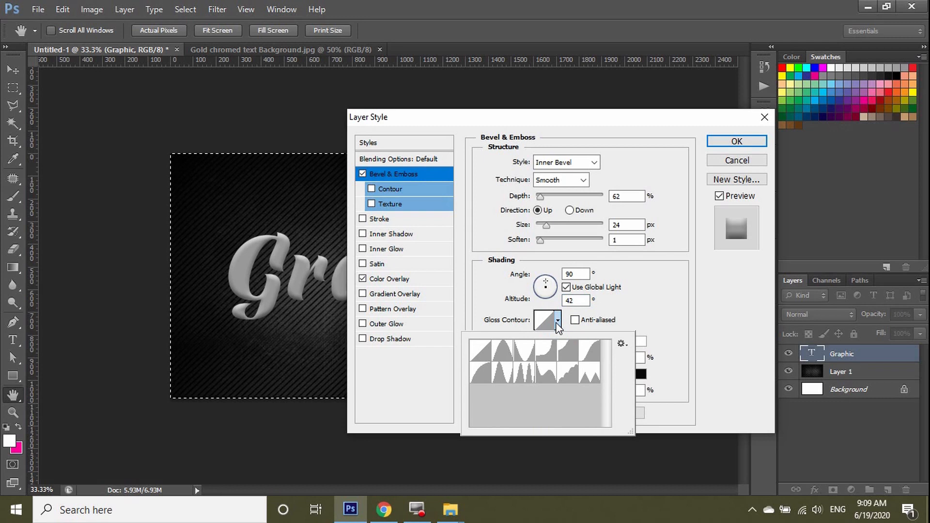
{"action": "left_click", "coordinate": [523, 379]}
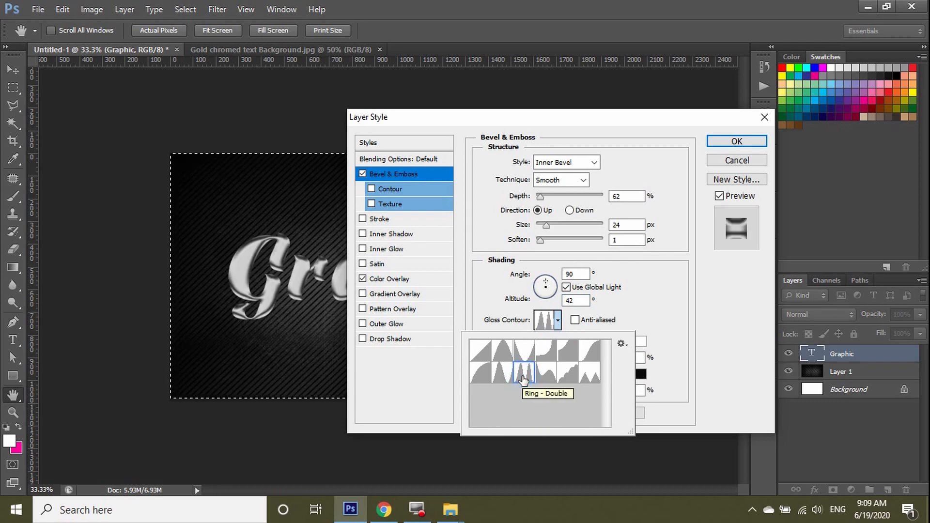
{"action": "left_click", "coordinate": [699, 305]}
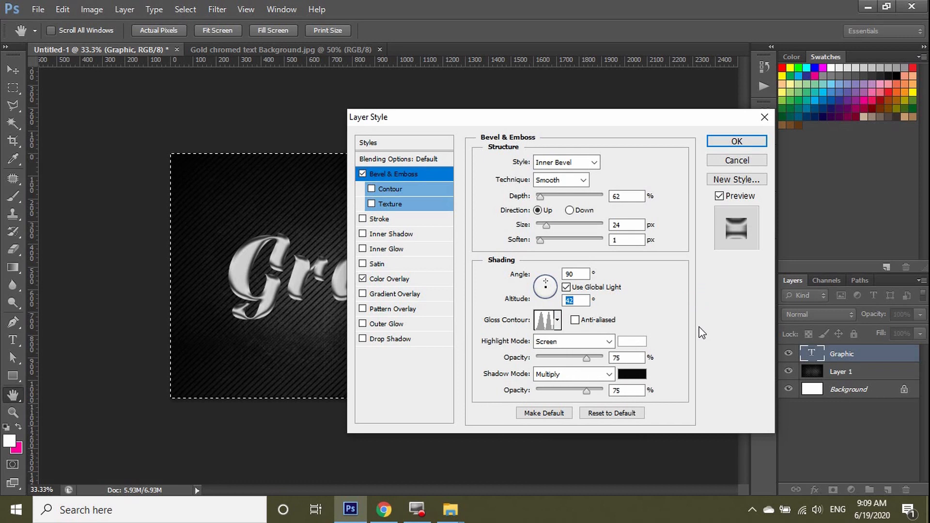
Set the bevel's highlight opacity to 97% and shadow opacity to 82%, and apply the style with Contour enabled.
{"action": "left_click_drag", "start_coordinate": [631, 358], "coordinate": [595, 361]}
{"action": "type", "text": "97"}
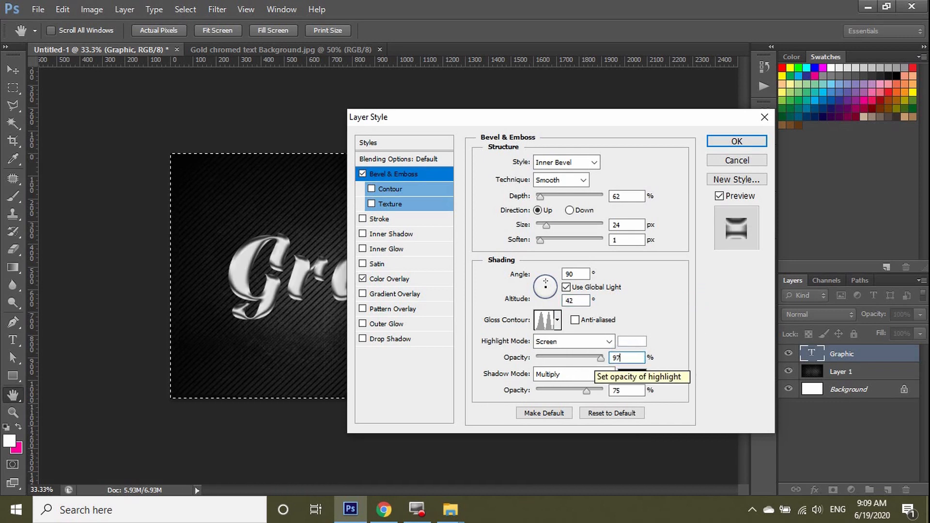
{"action": "left_click_drag", "start_coordinate": [627, 390], "coordinate": [589, 389]}
{"action": "type", "text": "82"}
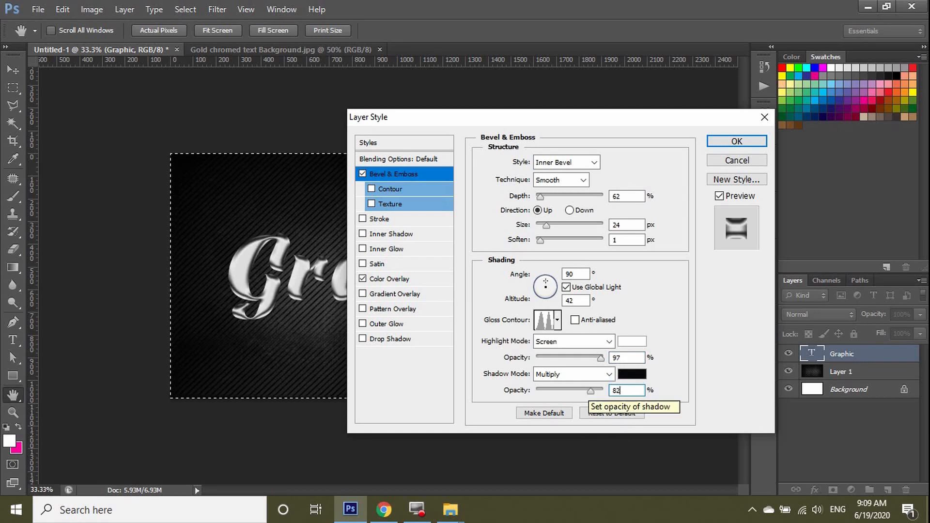
{"action": "left_click", "coordinate": [379, 187]}
{"action": "left_click", "coordinate": [736, 142]}
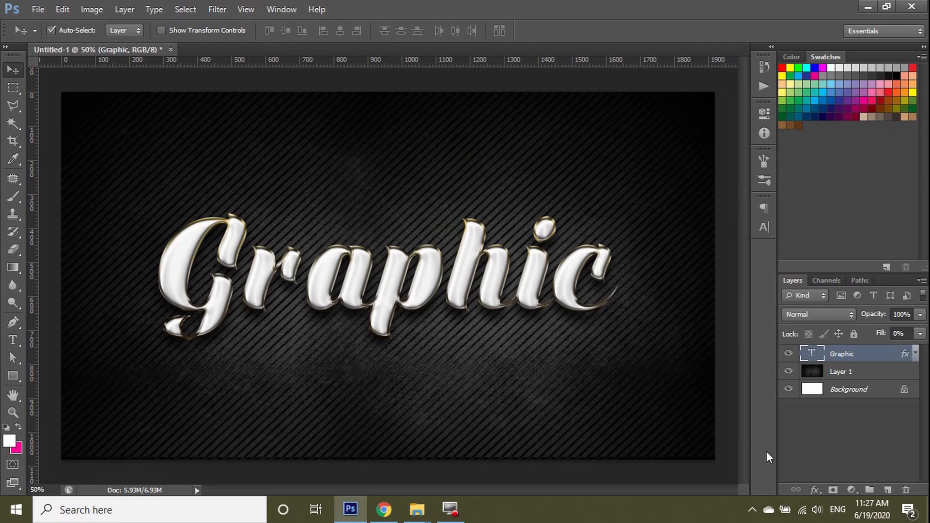
Duplicate the "Graphic" text layer and remove all layer effects from the copy.
{"action": "key", "text": "ctrl+j"}
{"action": "left_click", "coordinate": [915, 353]}
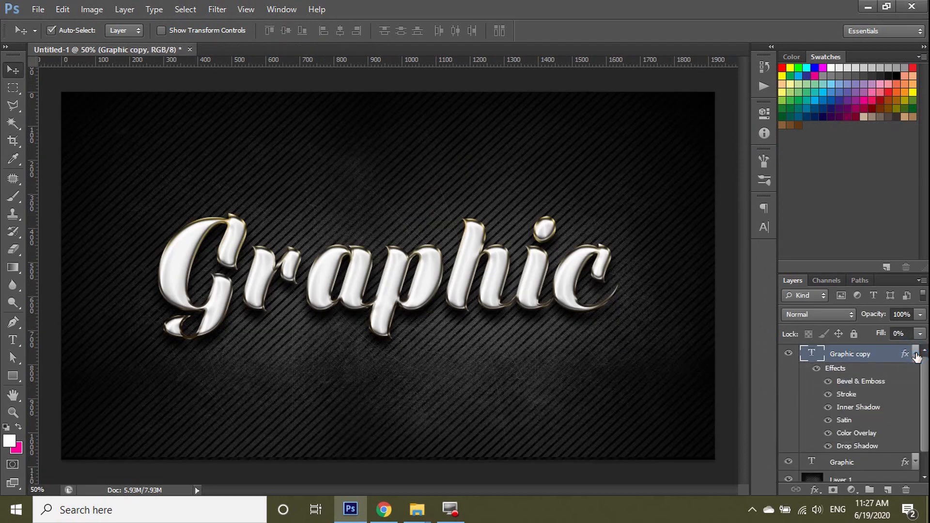
{"action": "scroll", "coordinate": [894, 469], "scroll_direction": "down", "scroll_amount": 1}
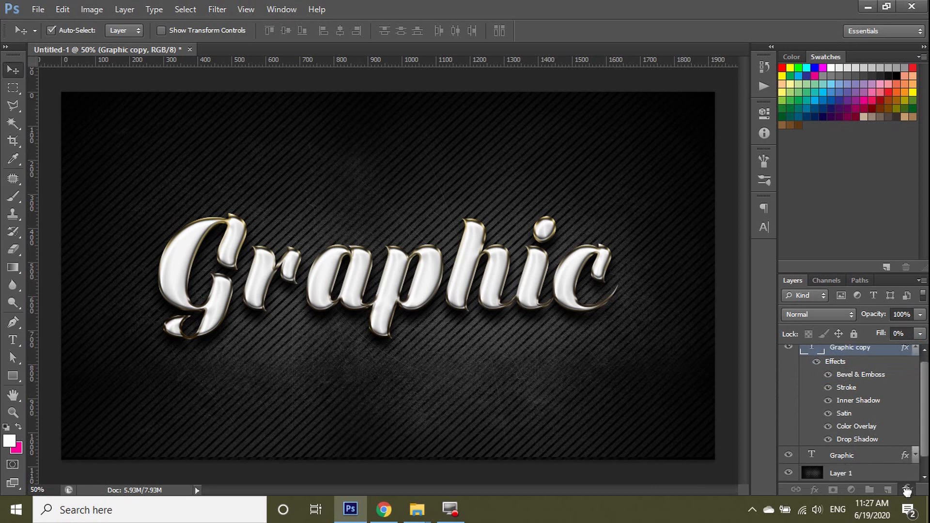
{"action": "left_click_drag", "start_coordinate": [906, 491], "coordinate": [906, 490]}
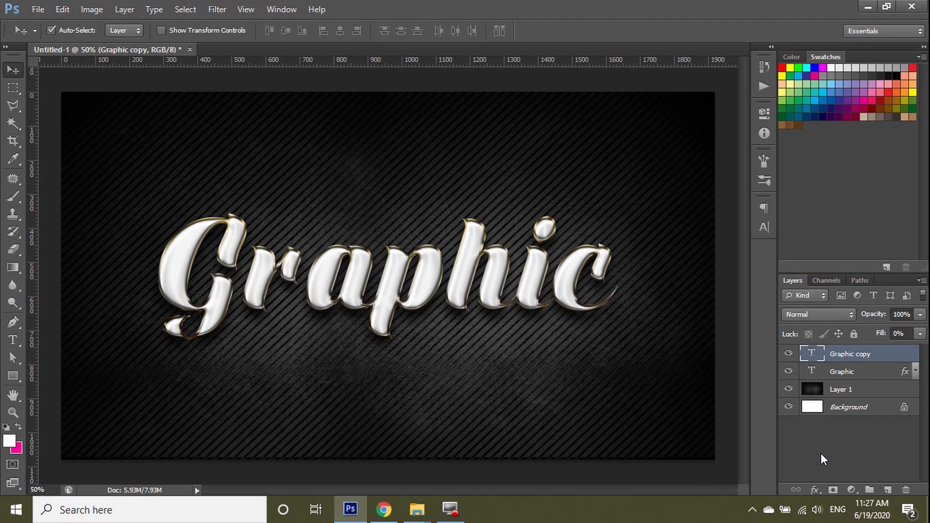
Add a Gradient Overlay with 35% opacity to the "Graphic copy" layer.
{"action": "left_click", "coordinate": [815, 490]}
{"action": "left_click", "coordinate": [857, 437]}
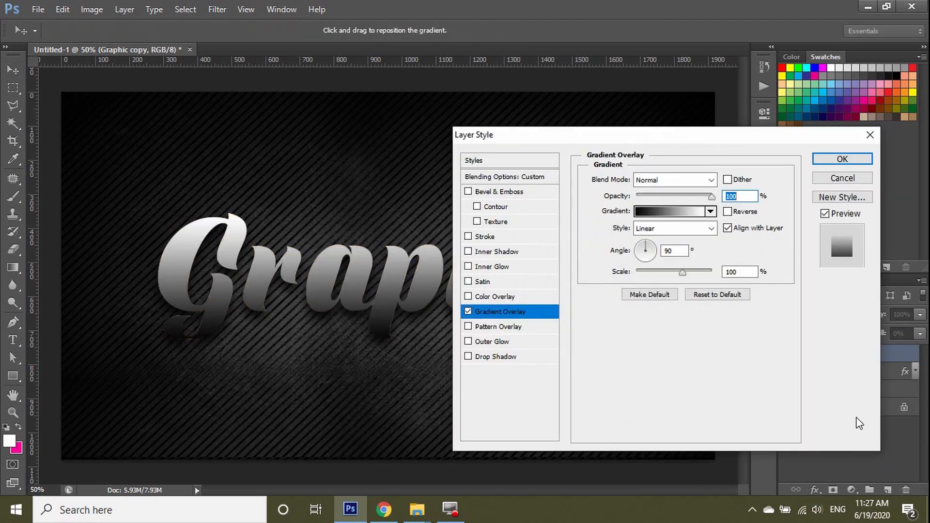
{"action": "left_click_drag", "start_coordinate": [657, 138], "coordinate": [604, 139]}
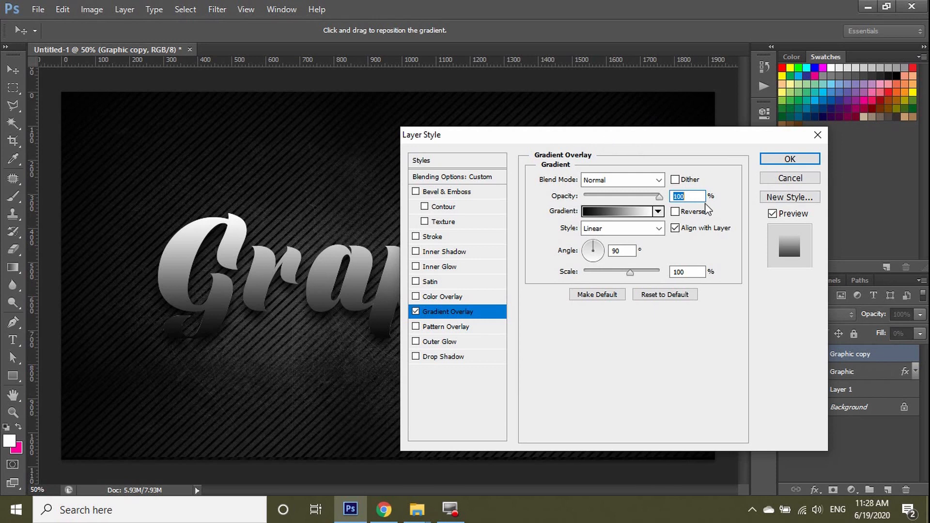
{"action": "type", "text": "35"}
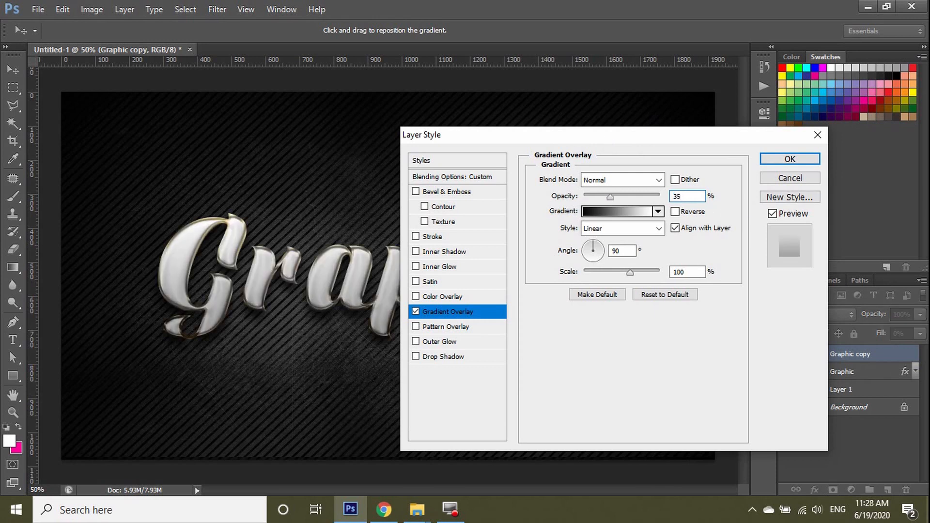
Open the overlay's gradient for editing and set its starting color stop to #313333.
{"action": "left_click", "coordinate": [602, 210]}
{"action": "left_click", "coordinate": [396, 335]}
{"action": "left_click", "coordinate": [448, 389]}
{"action": "double_click", "coordinate": [686, 345]}
{"action": "type", "text": "313333"}
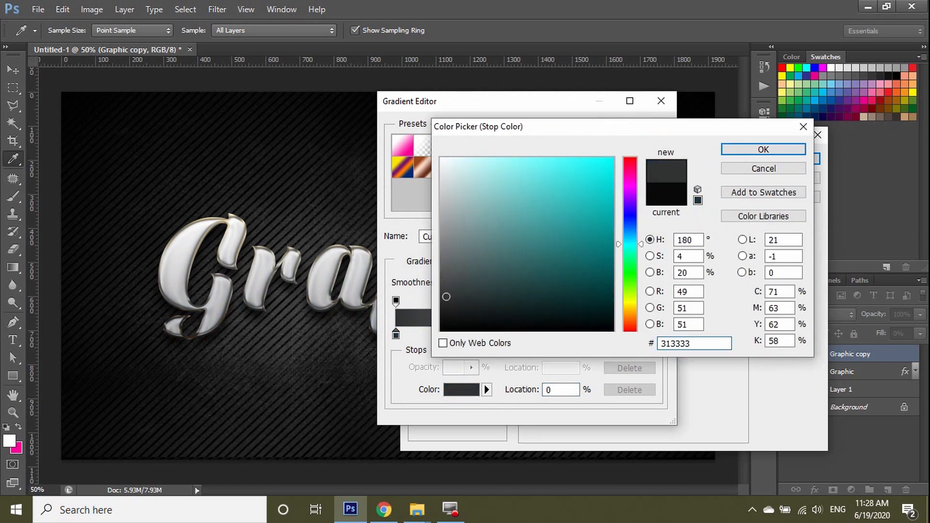
{"action": "key", "text": "Return"}
Add a color stop at 50% of the gradient and set its color to #61686a.
{"action": "left_click", "coordinate": [526, 335]}
{"action": "left_click", "coordinate": [526, 334]}
{"action": "left_click", "coordinate": [528, 337]}
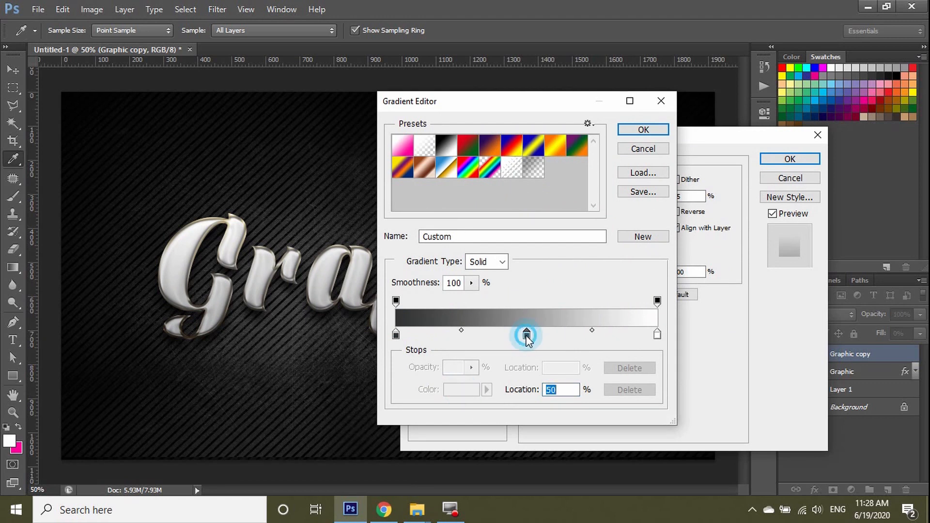
{"action": "double_click", "coordinate": [527, 335]}
{"action": "left_click", "coordinate": [675, 343]}
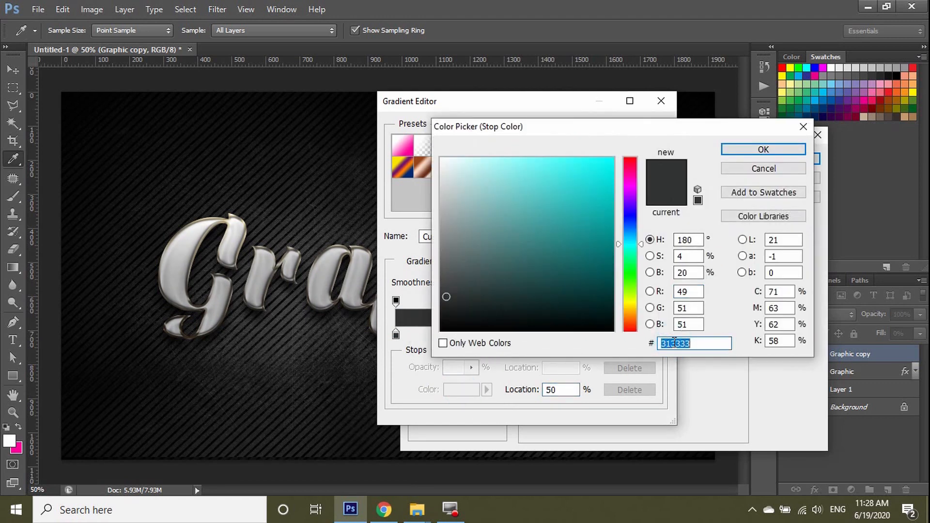
{"action": "type", "text": "6168"}
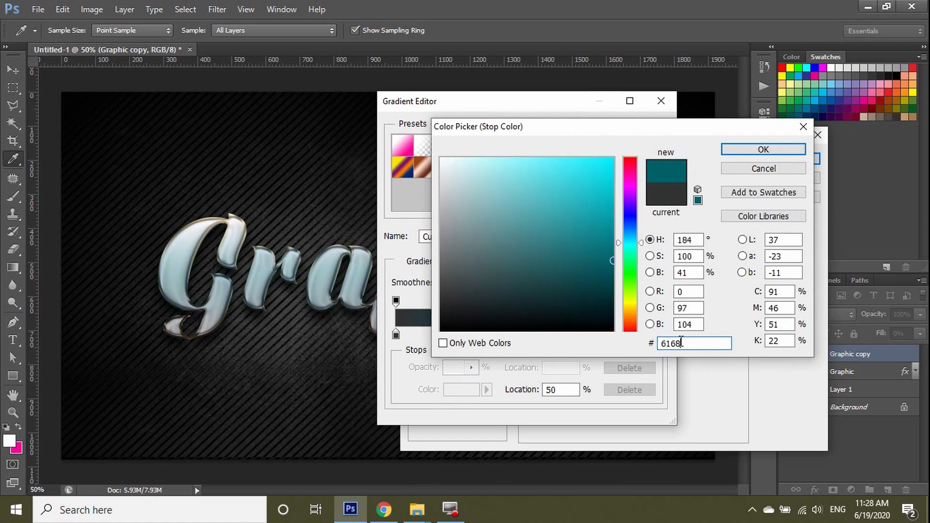
{"action": "type", "text": "6a"}
{"action": "key", "text": "Return"}
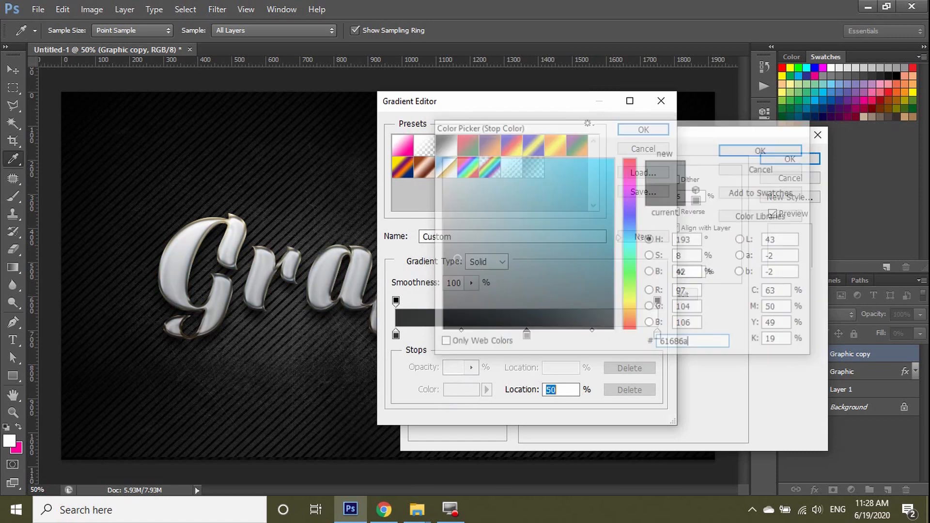
Set the gradient's end stop color to #9eaeb1 and accept the edited gradient.
{"action": "left_click", "coordinate": [458, 389]}
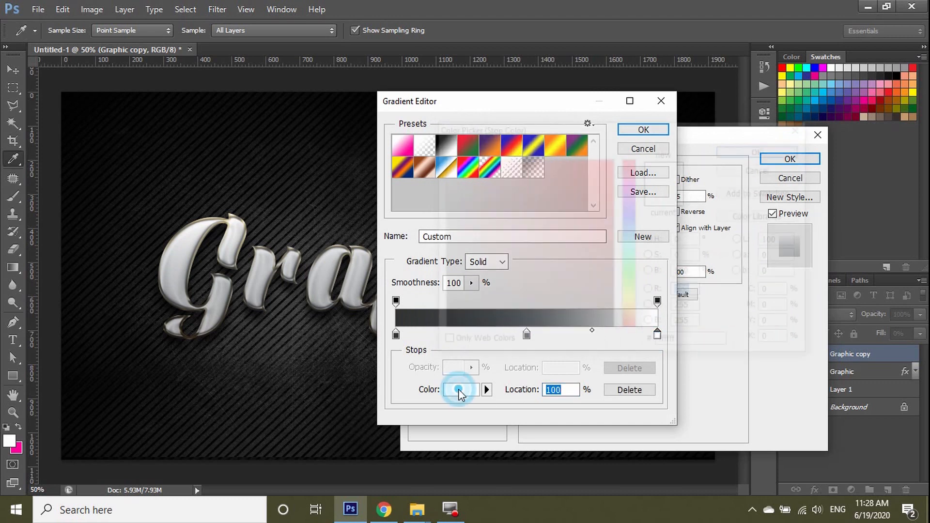
{"action": "double_click", "coordinate": [669, 344]}
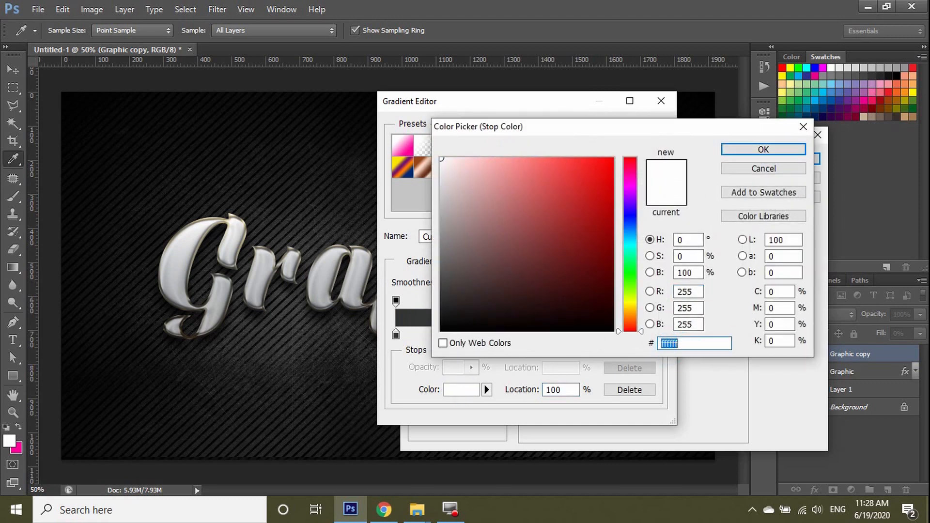
{"action": "type", "text": "9ea"}
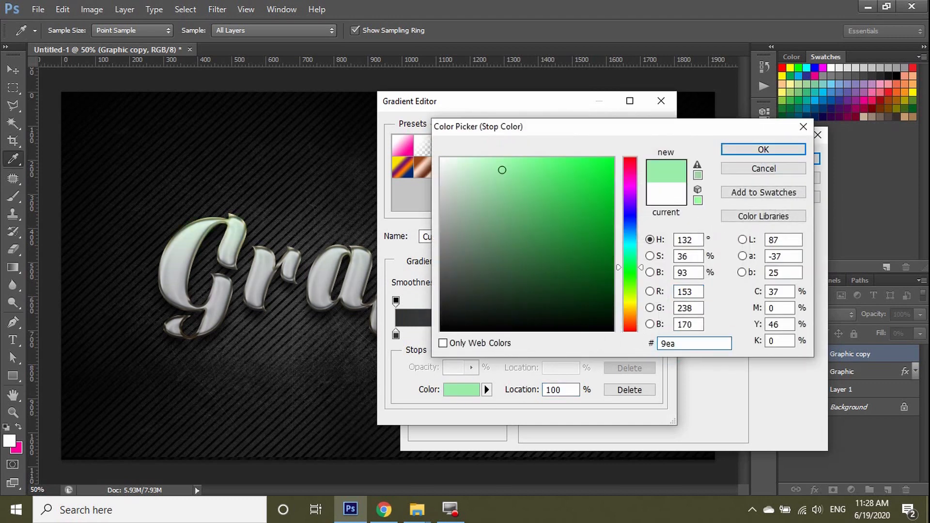
{"action": "type", "text": "e"}
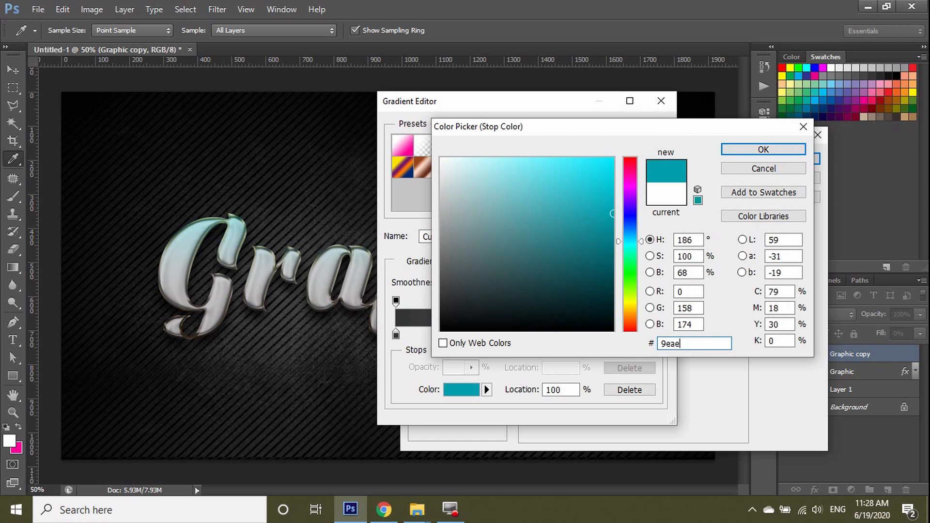
{"action": "type", "text": "b1"}
{"action": "key", "text": "Return"}
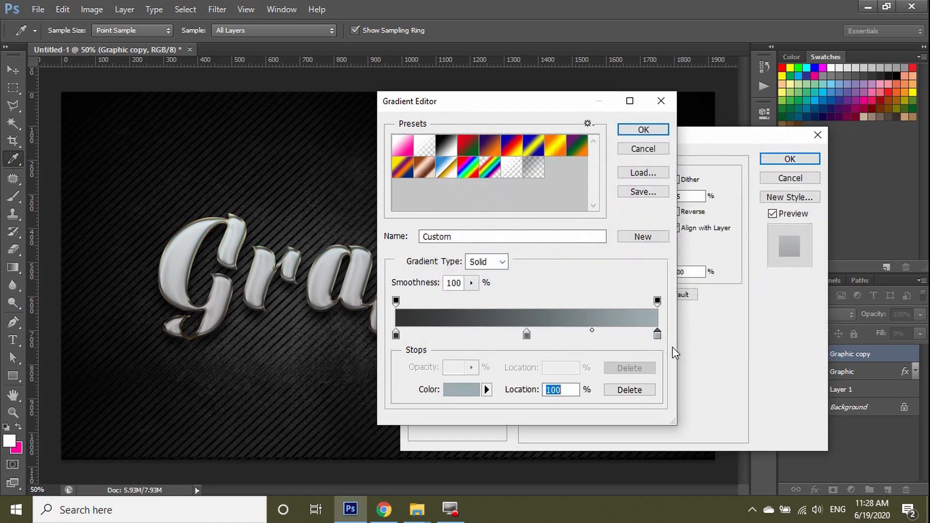
{"action": "left_click", "coordinate": [643, 130]}
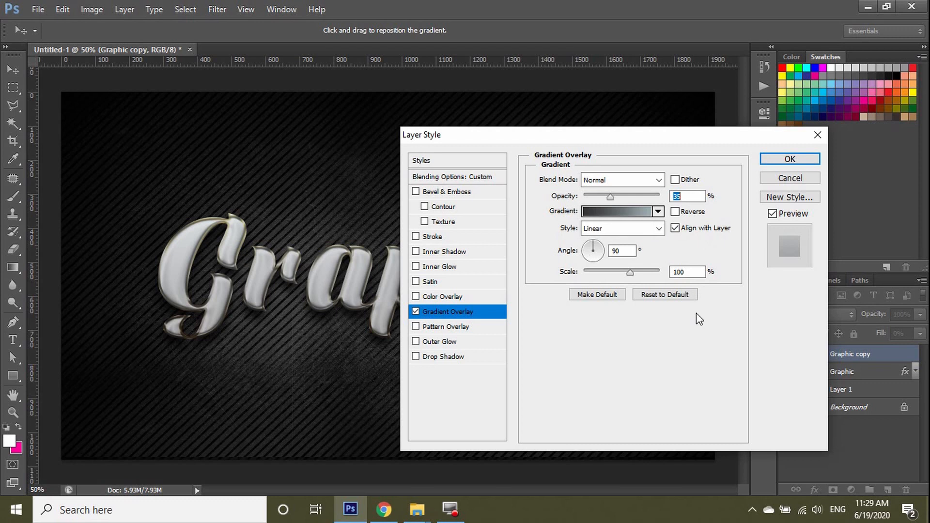
Add Bevel & Emboss with Contour to the "Graphic copy" layer, using 113% depth, 30 px size and 11 px soften.
{"action": "left_click", "coordinate": [432, 193]}
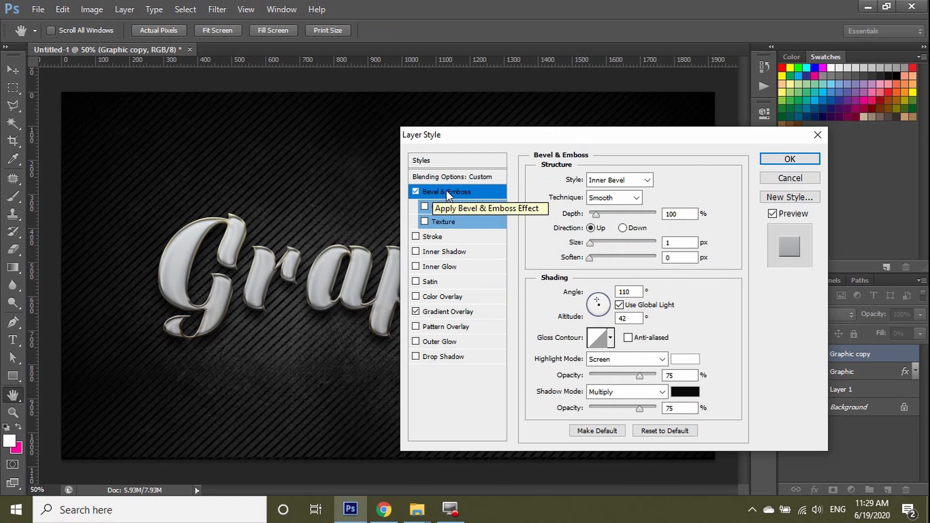
{"action": "left_click", "coordinate": [441, 208]}
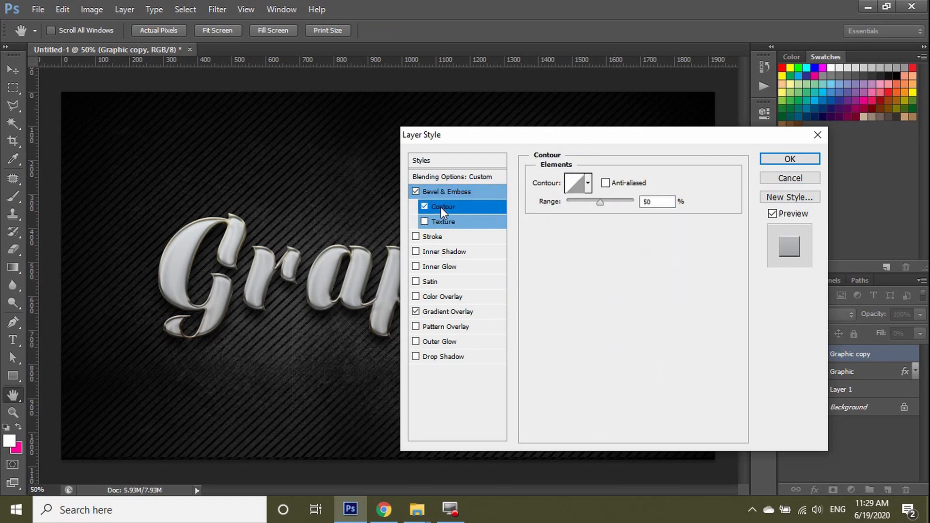
{"action": "left_click", "coordinate": [448, 193]}
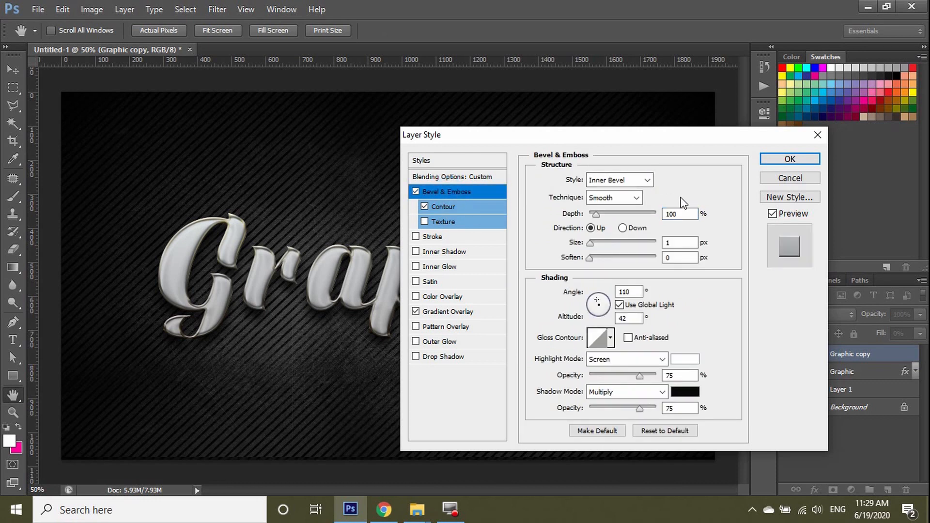
{"action": "double_click", "coordinate": [680, 214]}
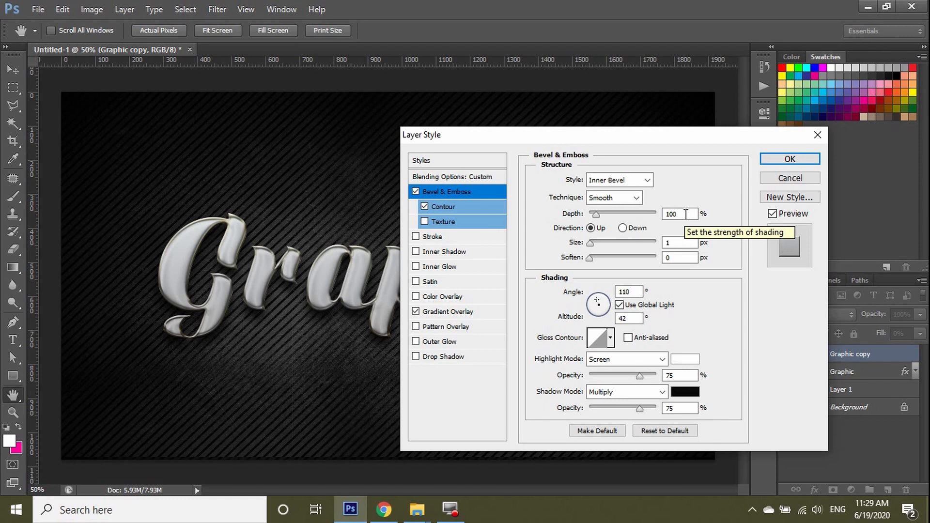
{"action": "type", "text": "113"}
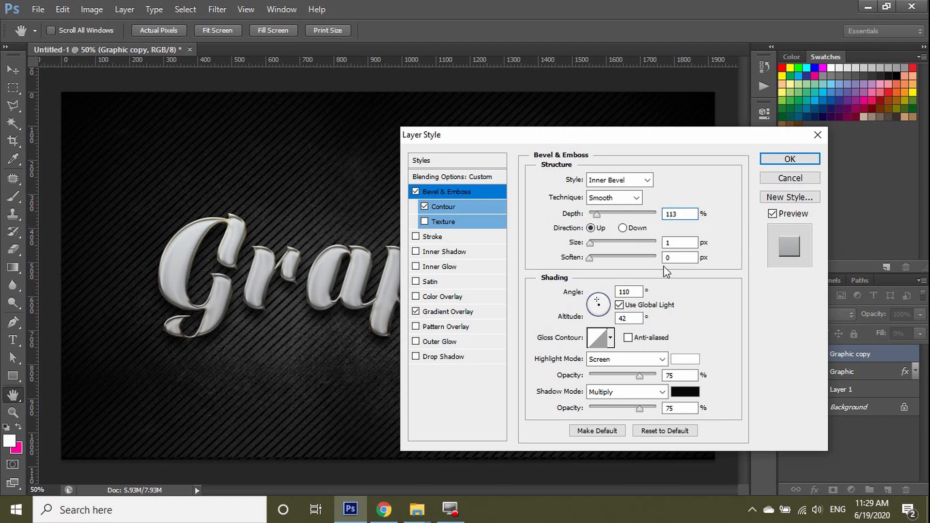
{"action": "double_click", "coordinate": [675, 243]}
{"action": "type", "text": "30"}
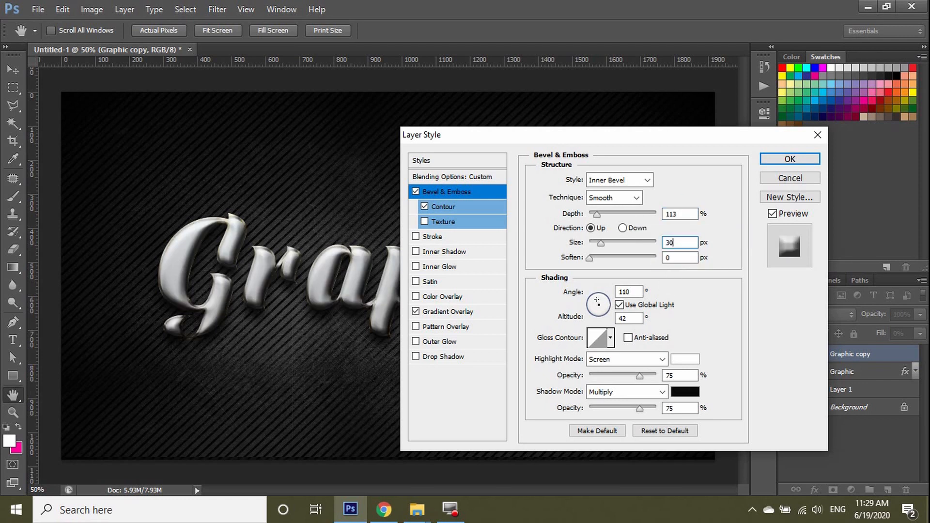
{"action": "double_click", "coordinate": [675, 257]}
{"action": "type", "text": "11"}
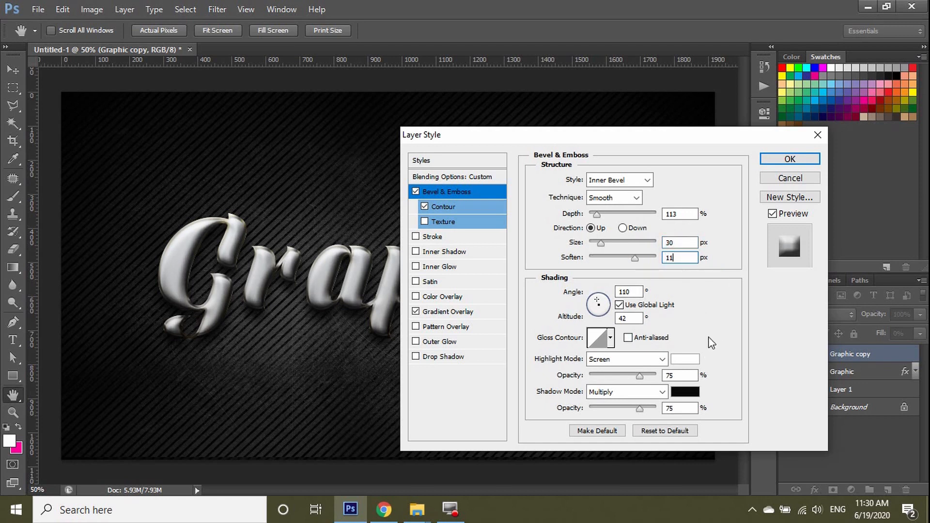
Set the bevel's highlight mode to Linear Light and its highlight color to pink #ff0097.
{"action": "left_click", "coordinate": [655, 359]}
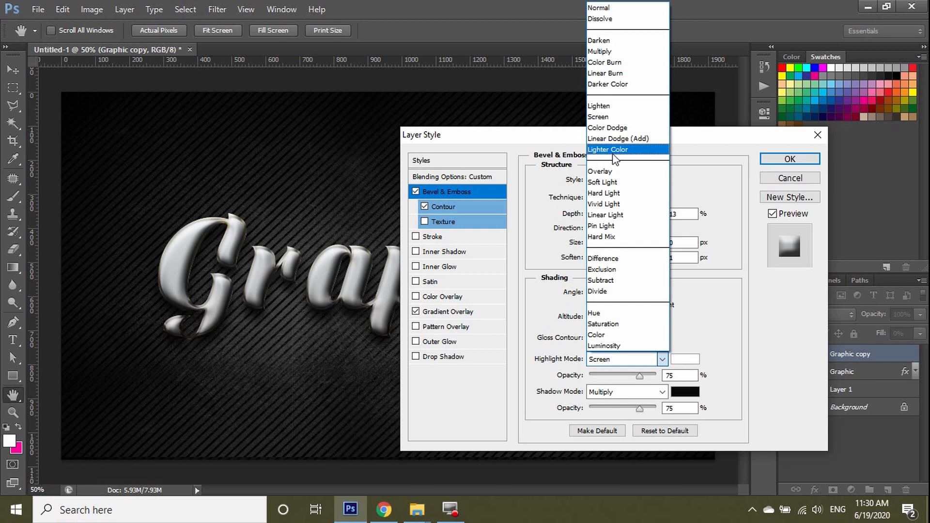
{"action": "left_click", "coordinate": [611, 215]}
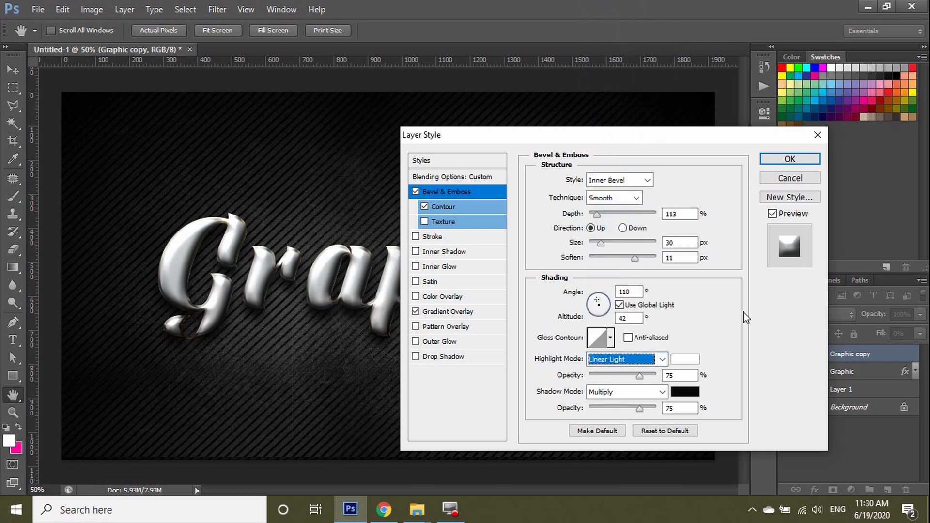
{"action": "left_click", "coordinate": [685, 359]}
{"action": "left_click", "coordinate": [595, 191]}
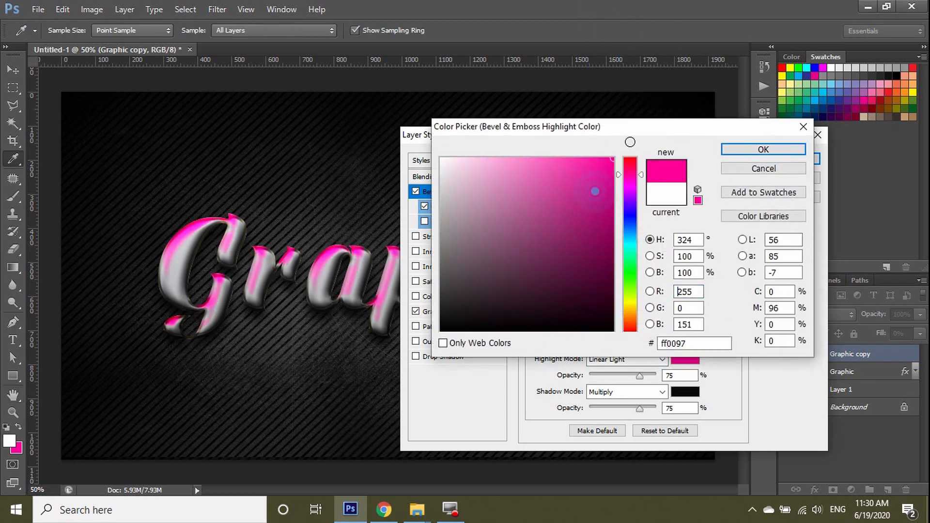
{"action": "left_click", "coordinate": [763, 149]}
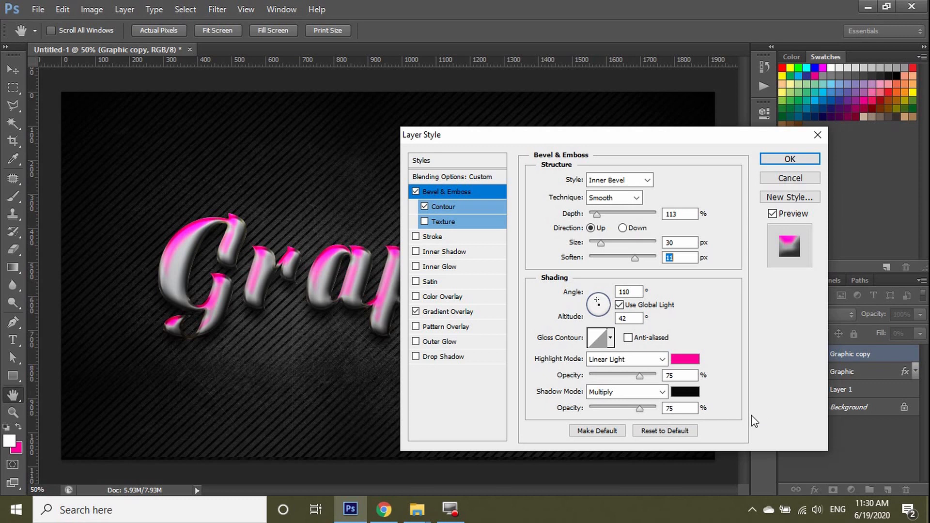
Add a 13 px Stroke positioned Inside with 0% opacity.
{"action": "left_click", "coordinate": [438, 237]}
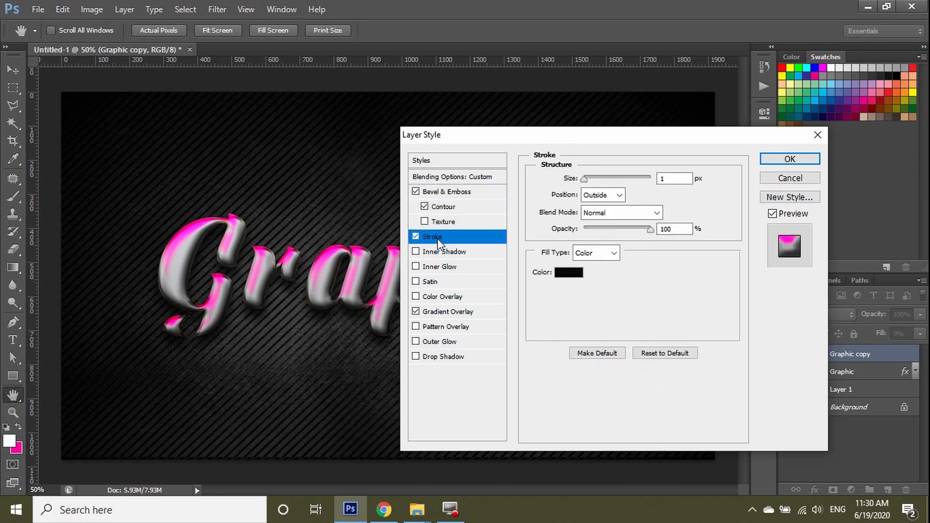
{"action": "type", "text": "13"}
{"action": "left_click", "coordinate": [613, 196]}
{"action": "left_click", "coordinate": [598, 213]}
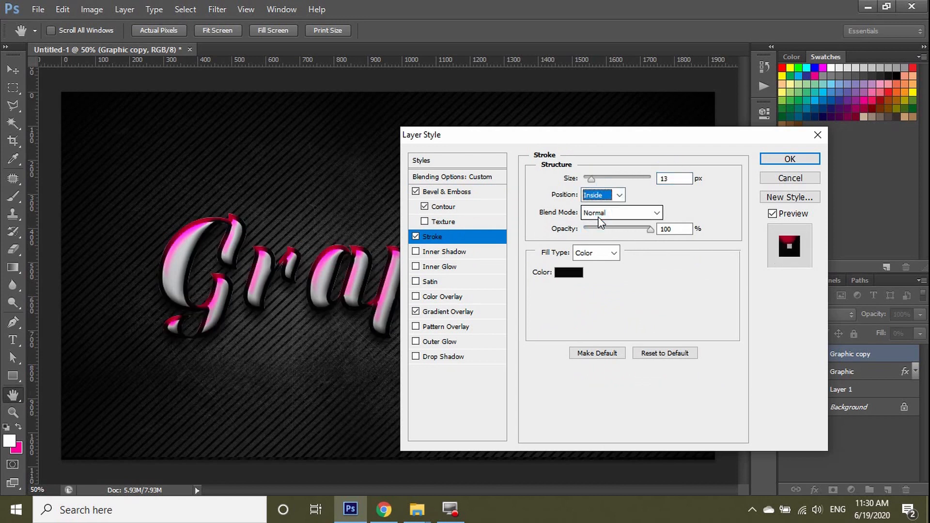
{"action": "double_click", "coordinate": [666, 229]}
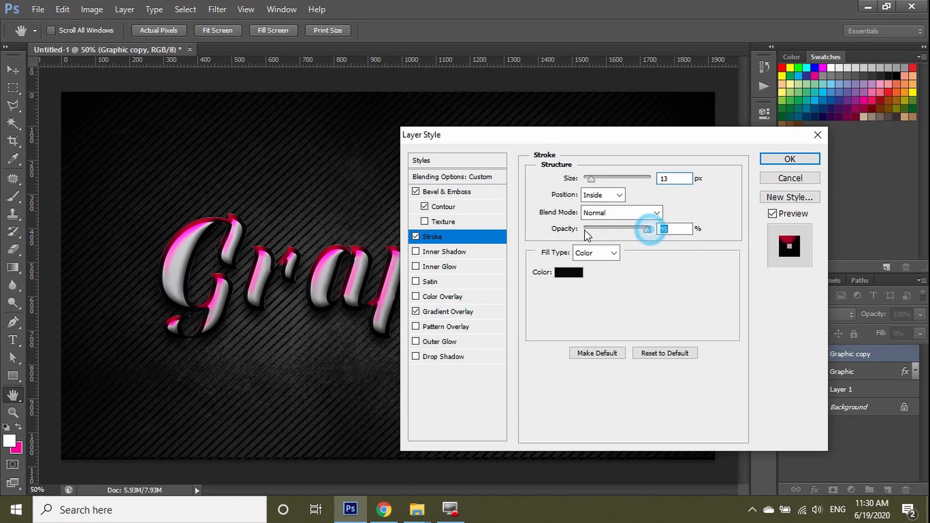
{"action": "type", "text": "0"}
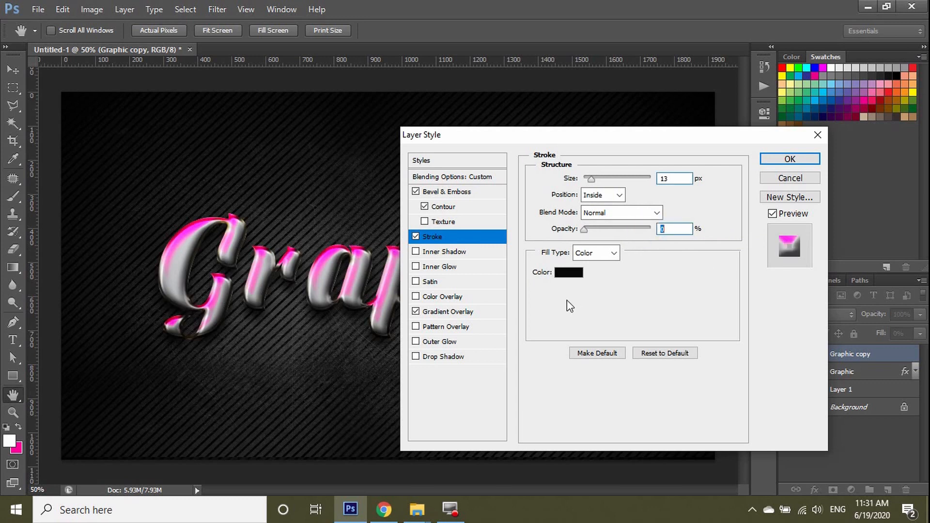
Add an Inner Shadow with Normal blend mode, 100% opacity and a 120° angle.
{"action": "left_click", "coordinate": [452, 252]}
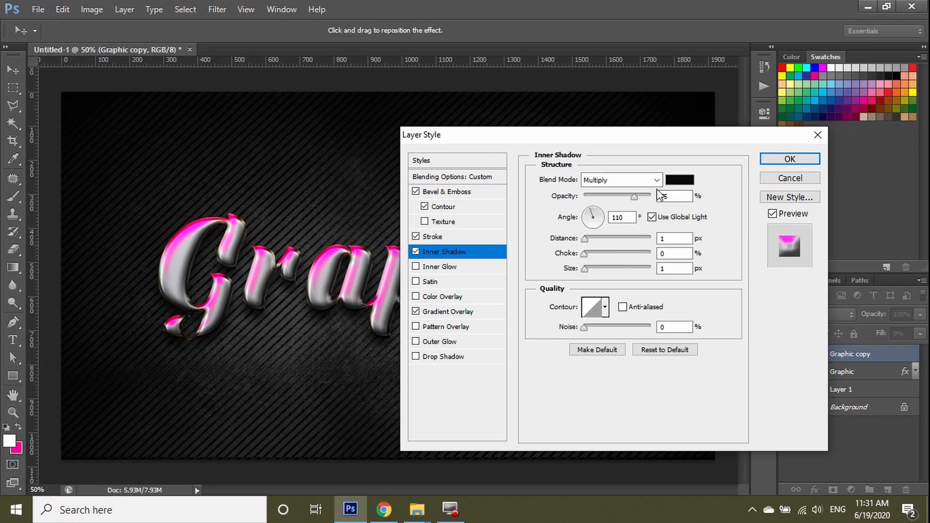
{"action": "left_click", "coordinate": [620, 179]}
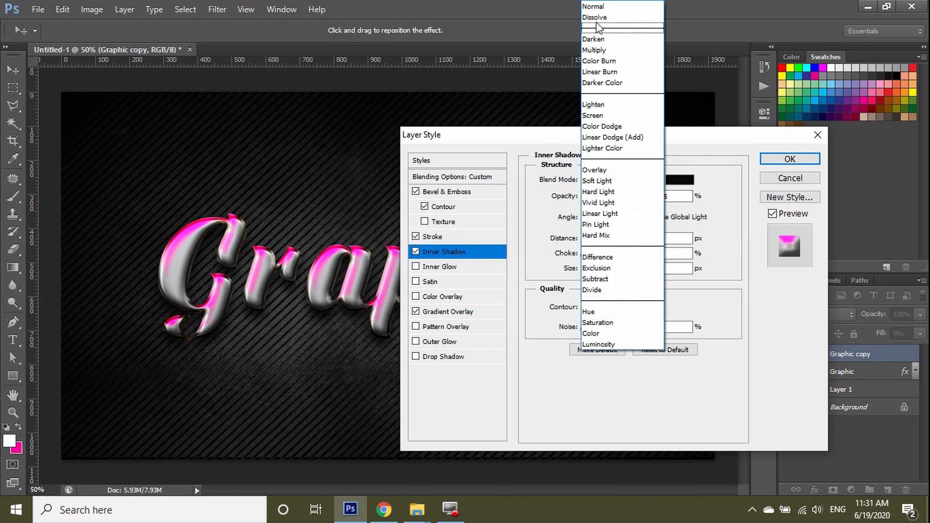
{"action": "left_click", "coordinate": [594, 6]}
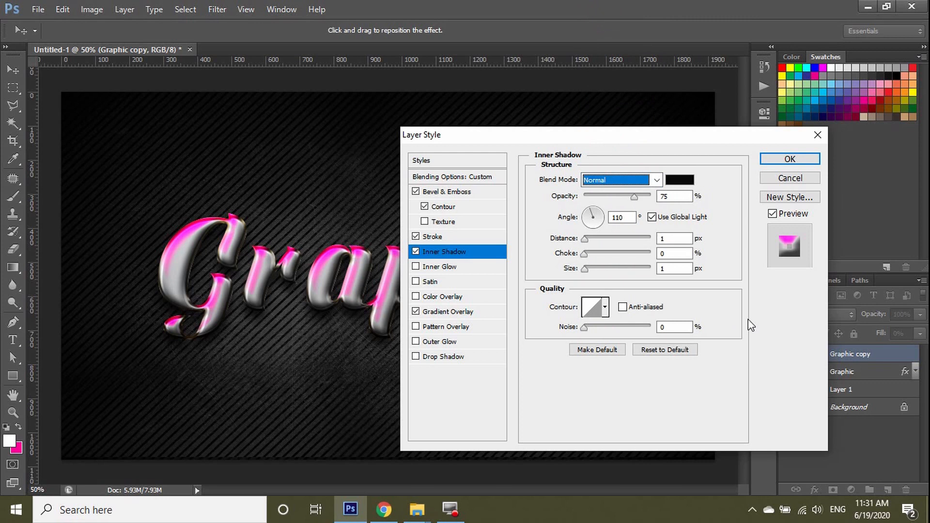
{"action": "left_click", "coordinate": [634, 196]}
{"action": "left_click_drag", "start_coordinate": [634, 196], "coordinate": [652, 196]}
{"action": "double_click", "coordinate": [622, 217]}
{"action": "type", "text": "-90"}
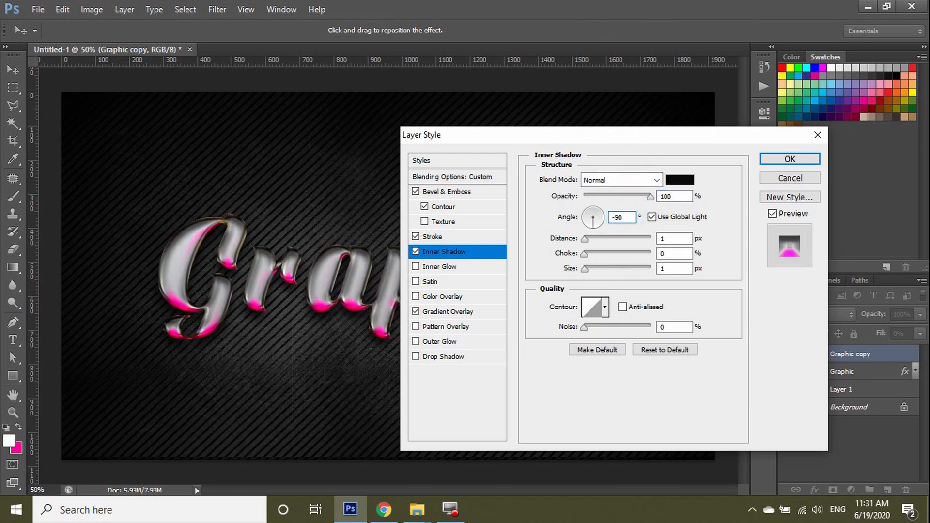
{"action": "double_click", "coordinate": [625, 217]}
{"action": "type", "text": "120"}
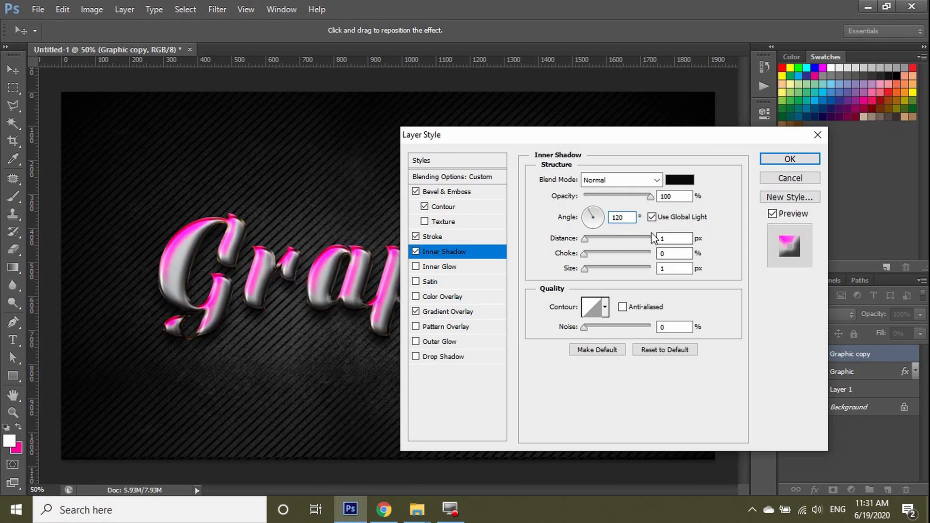
Set the Inner Shadow's distance to 30 px, size to 26 px and noise to 2%.
{"action": "left_click_drag", "start_coordinate": [664, 145], "coordinate": [661, 121]}
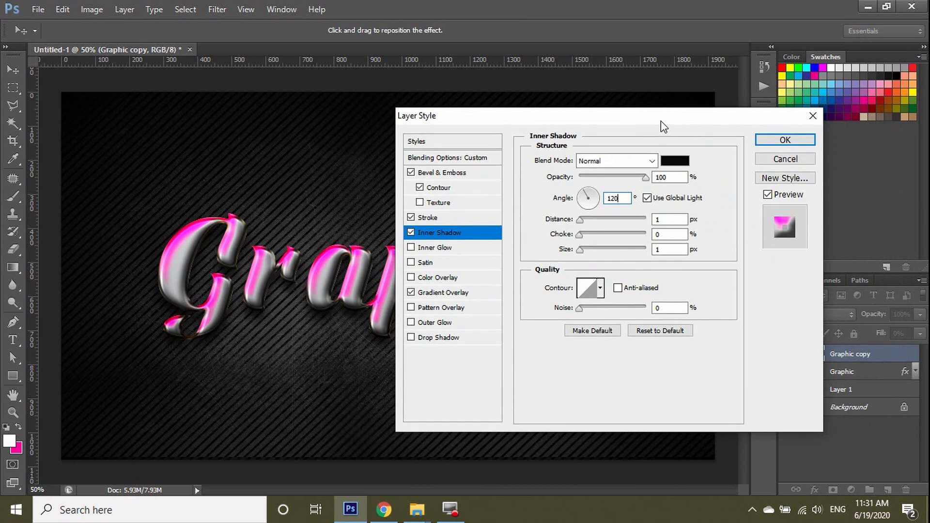
{"action": "left_click_drag", "start_coordinate": [672, 119], "coordinate": [666, 125]}
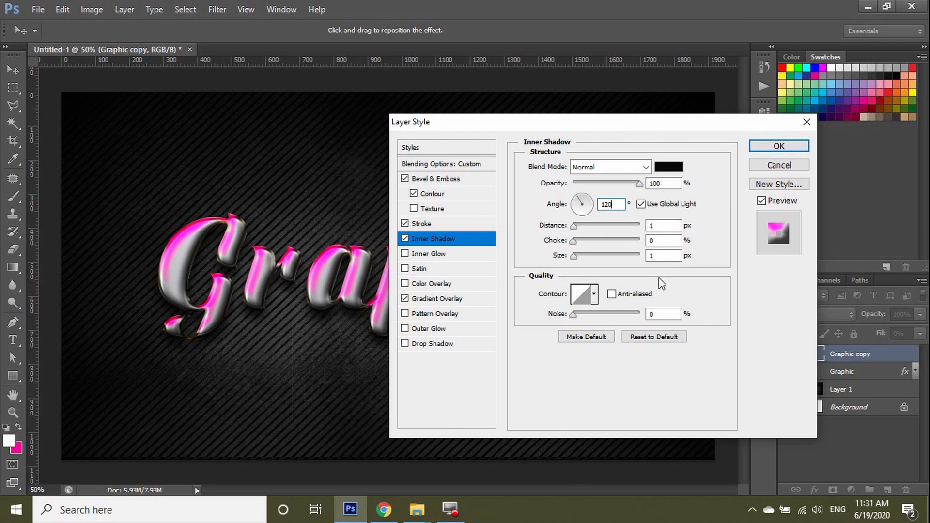
{"action": "left_click_drag", "start_coordinate": [664, 227], "coordinate": [638, 259]}
{"action": "type", "text": "30"}
{"action": "type", "text": "26"}
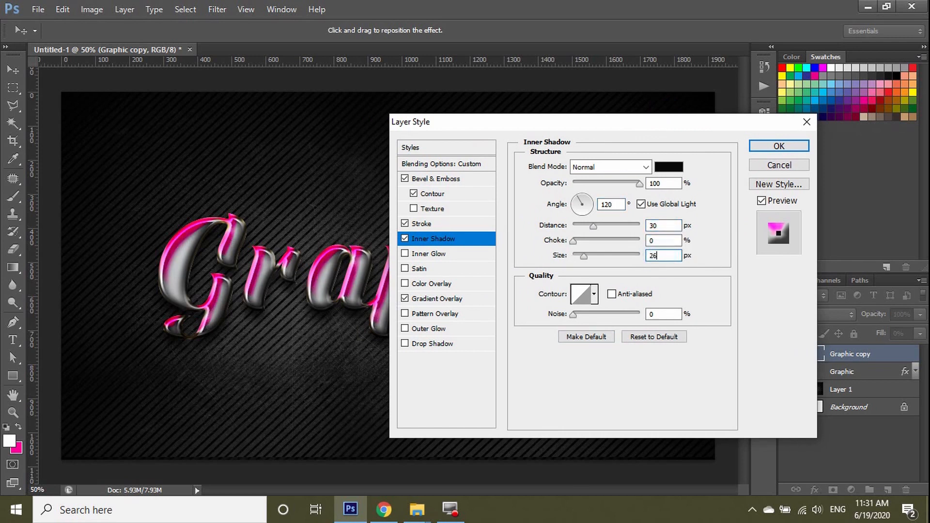
{"action": "left_click_drag", "start_coordinate": [664, 314], "coordinate": [644, 317]}
{"action": "type", "text": "2"}
Change the Inner Shadow color to a very dark brown and accept it.
{"action": "left_click", "coordinate": [668, 166]}
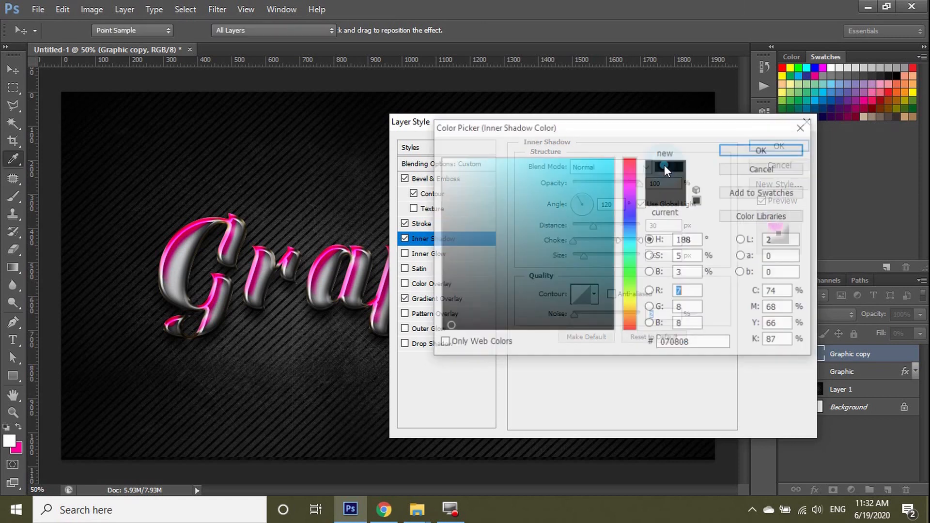
{"action": "left_click", "coordinate": [895, 117]}
{"action": "left_click", "coordinate": [613, 288]}
{"action": "mouse_move", "coordinate": [613, 308]}
{"action": "left_mouse_down"}
{"action": "mouse_move", "coordinate": [602, 296]}
{"action": "mouse_move", "coordinate": [609, 305]}
{"action": "left_mouse_up"}
{"action": "left_click", "coordinate": [612, 310]}
{"action": "left_click", "coordinate": [765, 150]}
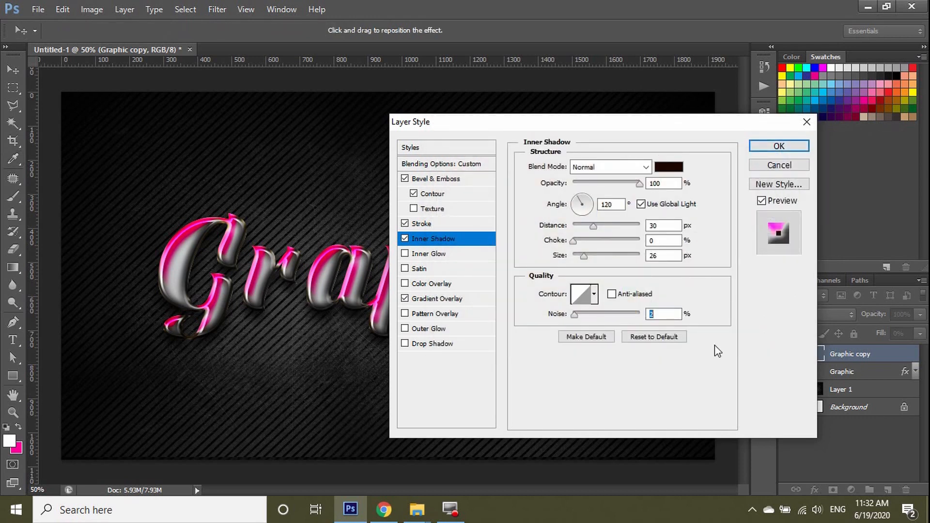
Add a Satin effect with Color Burn blend mode, 10 px distance and 9 px size.
{"action": "left_click", "coordinate": [414, 268]}
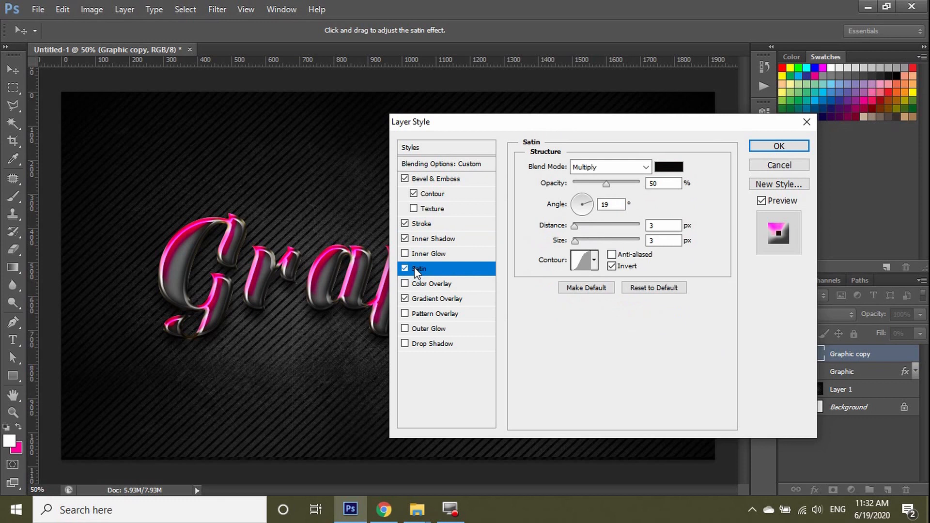
{"action": "left_click", "coordinate": [594, 261]}
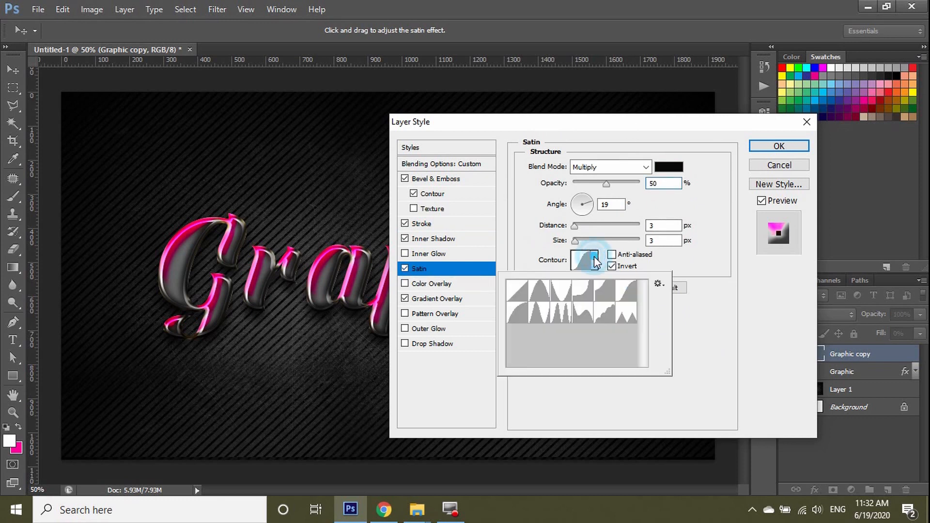
{"action": "left_click", "coordinate": [690, 311]}
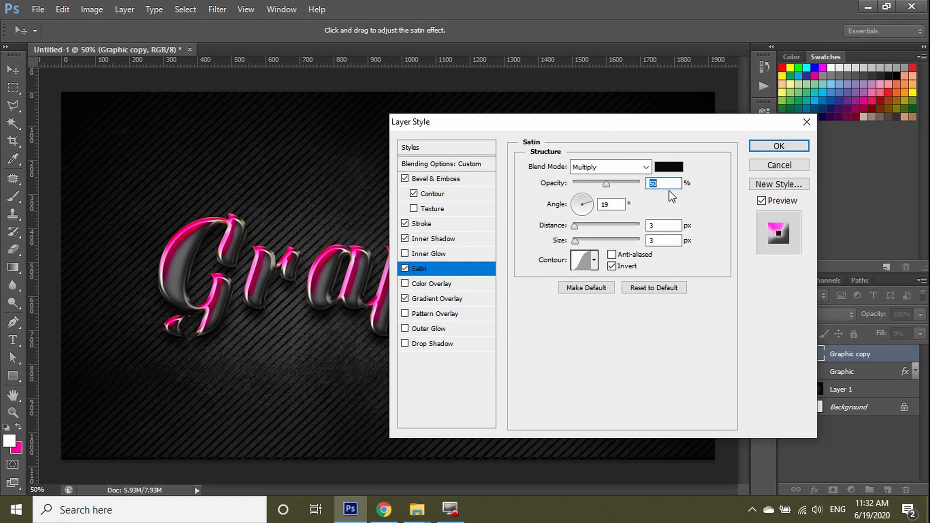
{"action": "left_click", "coordinate": [619, 167]}
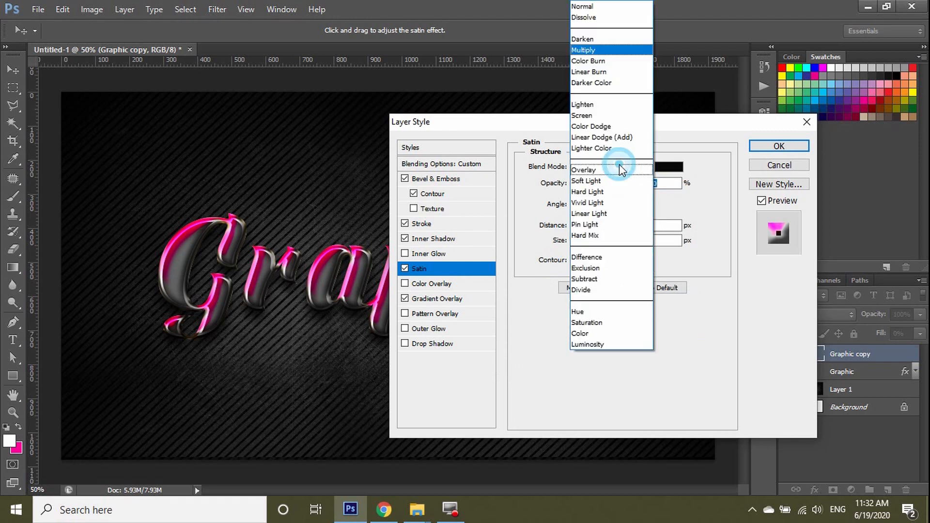
{"action": "left_click", "coordinate": [601, 62]}
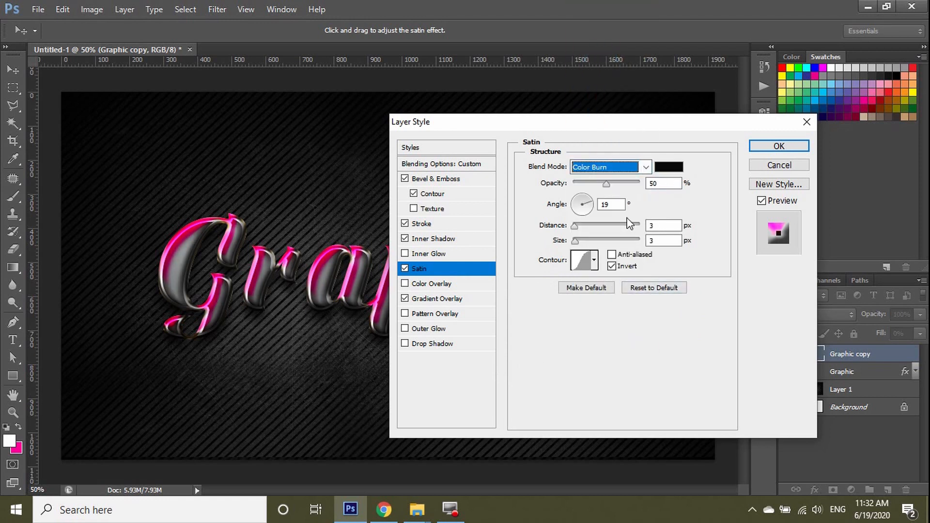
{"action": "double_click", "coordinate": [659, 226]}
{"action": "type", "text": "10"}
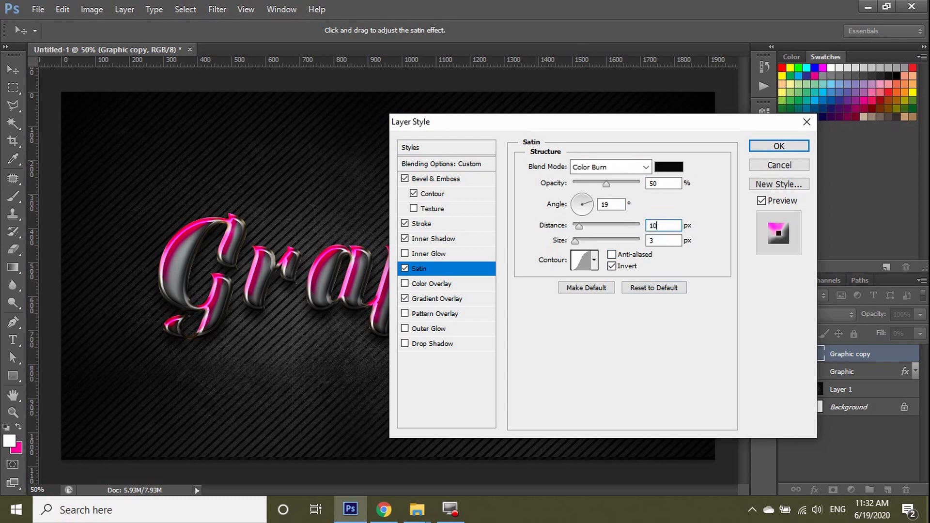
{"action": "double_click", "coordinate": [659, 241]}
{"action": "type", "text": "9"}
Add an Outer Glow with 26% opacity and set its color to pink #ec008c.
{"action": "left_click", "coordinate": [437, 330]}
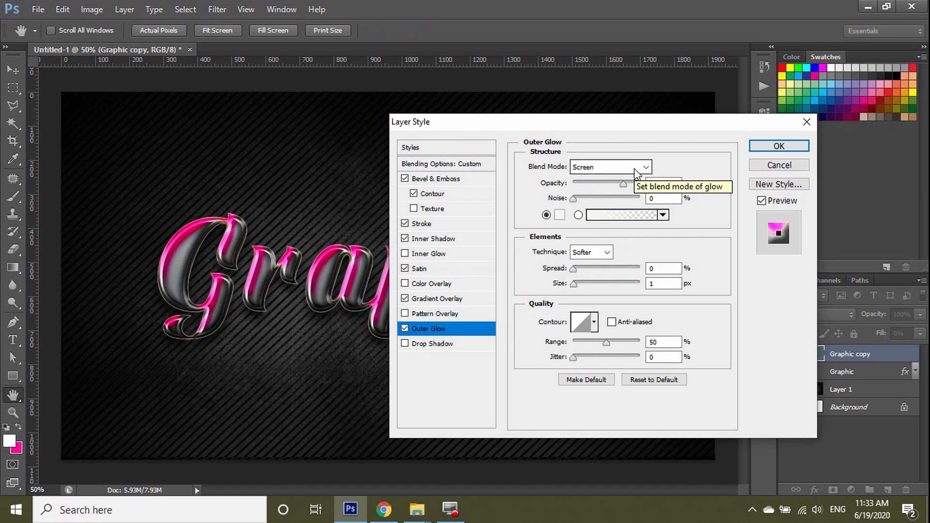
{"action": "left_click", "coordinate": [630, 184]}
{"action": "left_click_drag", "start_coordinate": [633, 186], "coordinate": [590, 184]}
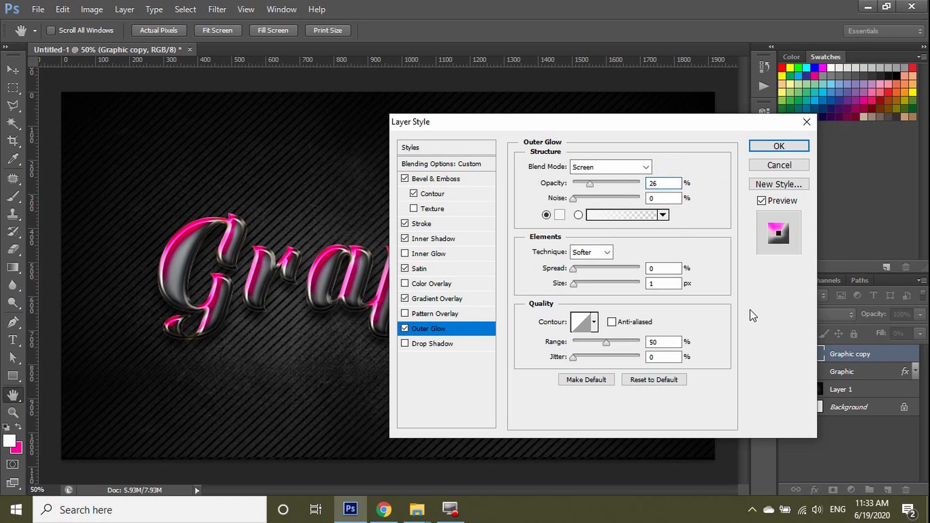
{"action": "left_click", "coordinate": [560, 214]}
{"action": "left_click", "coordinate": [867, 100]}
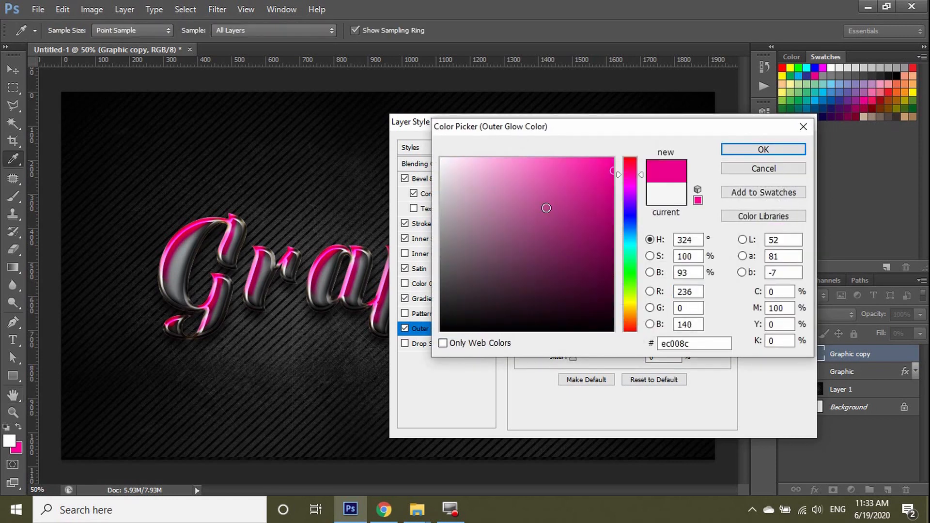
{"action": "left_click", "coordinate": [727, 149]}
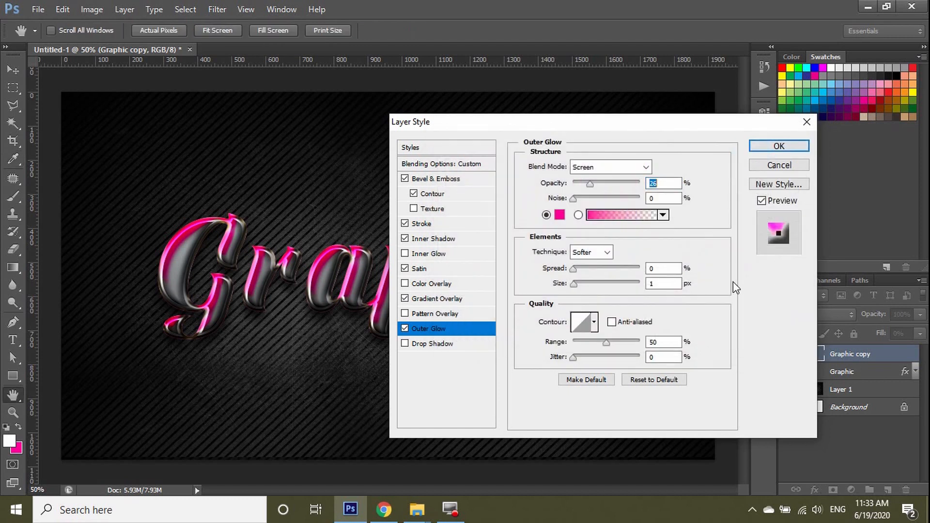
Set the Outer Glow's size to 35 px and its range to 100%.
{"action": "double_click", "coordinate": [654, 283]}
{"action": "type", "text": "35"}
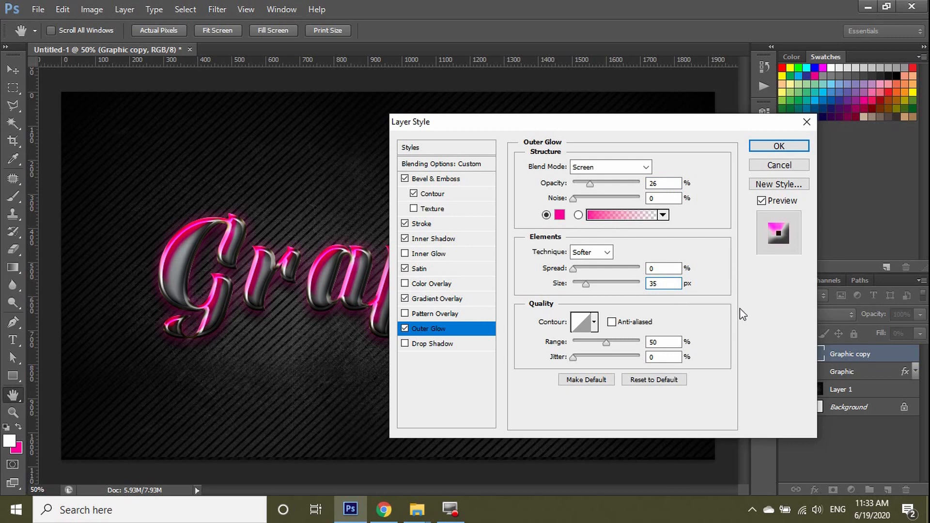
{"action": "double_click", "coordinate": [658, 342]}
{"action": "type", "text": "100"}
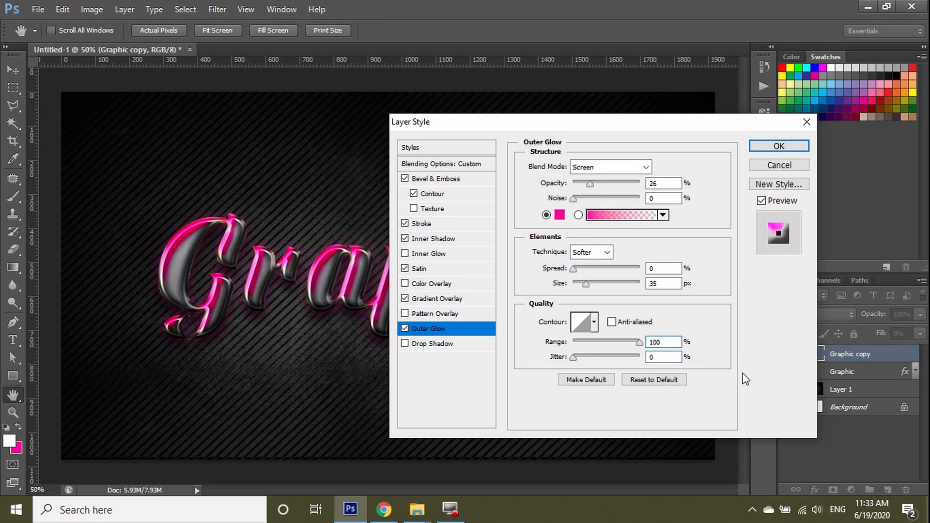
Add a Drop Shadow with Normal blend mode, 6 px distance and 8 px size, and apply the layer style.
{"action": "left_click", "coordinate": [431, 344]}
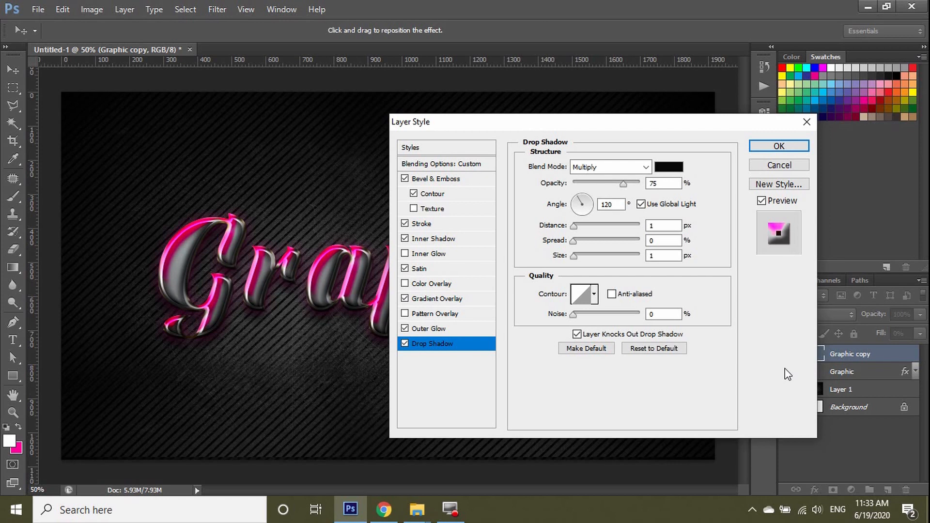
{"action": "left_click", "coordinate": [630, 167]}
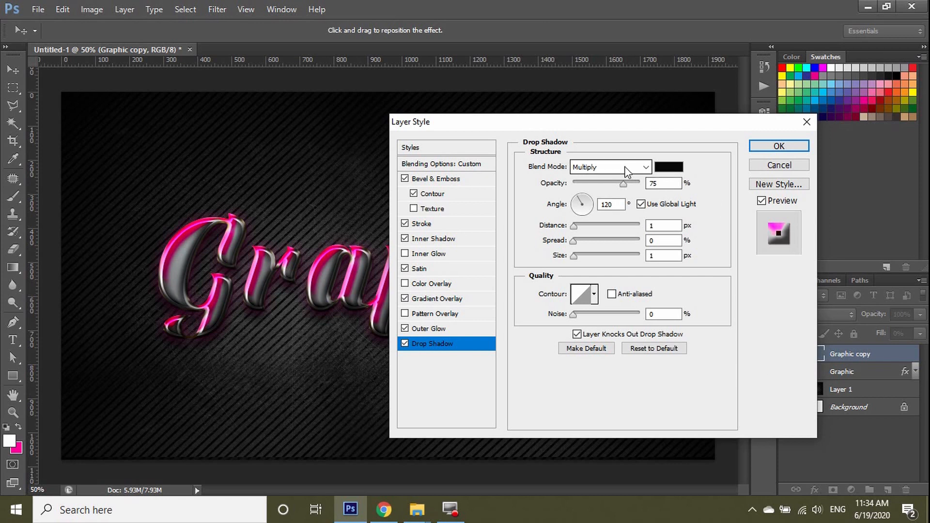
{"action": "left_click", "coordinate": [597, 8]}
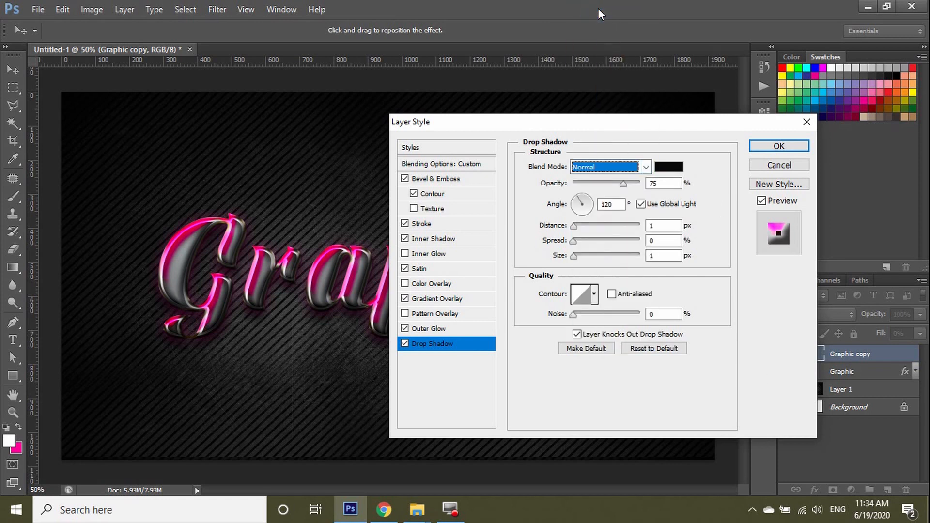
{"action": "double_click", "coordinate": [663, 225]}
{"action": "type", "text": "6"}
{"action": "double_click", "coordinate": [659, 255]}
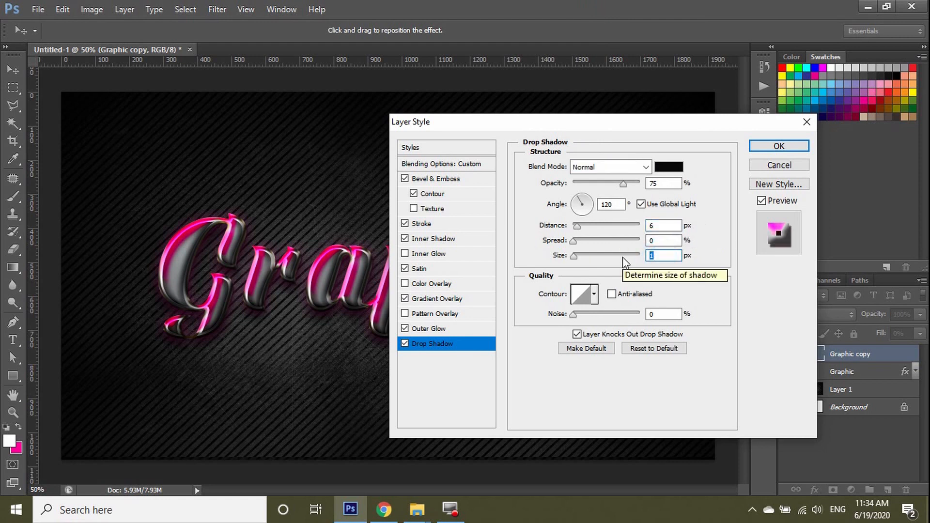
{"action": "type", "text": "8"}
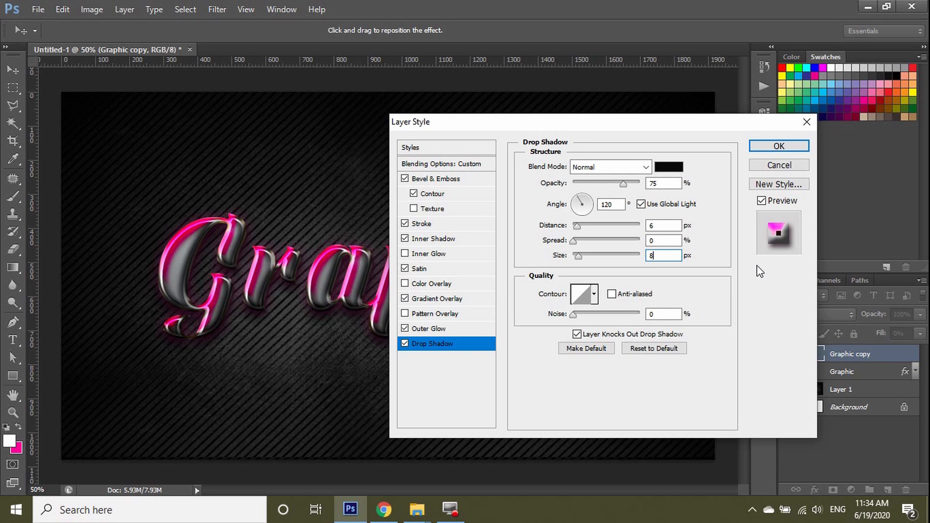
{"action": "left_click", "coordinate": [775, 147]}
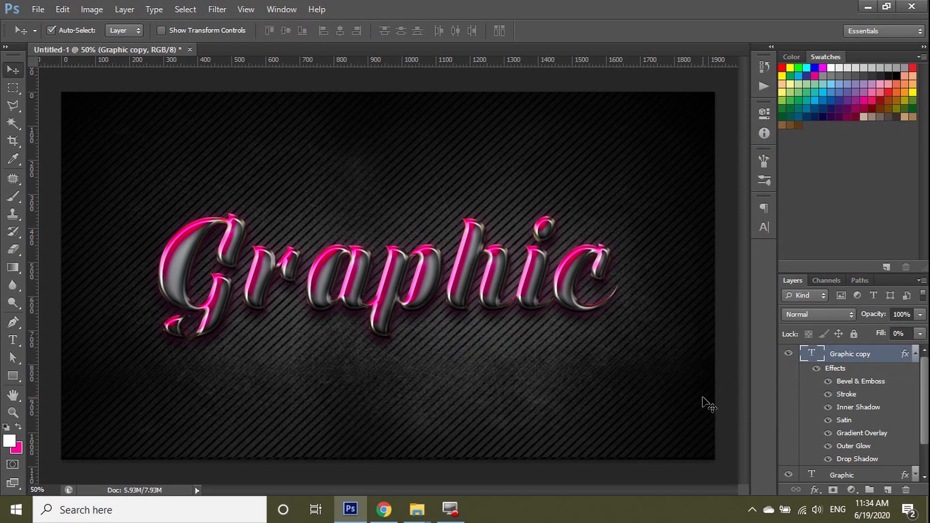
{"action": "left_click", "coordinate": [916, 355]}
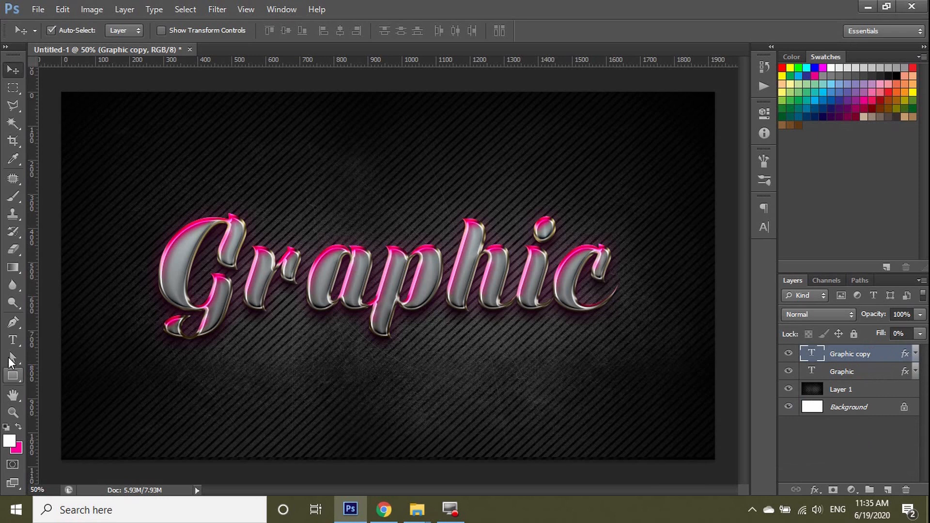
Add a new text layer reading "Creative" above the "Graphic" text.
{"action": "key", "text": "t"}
{"action": "left_click", "coordinate": [268, 180]}
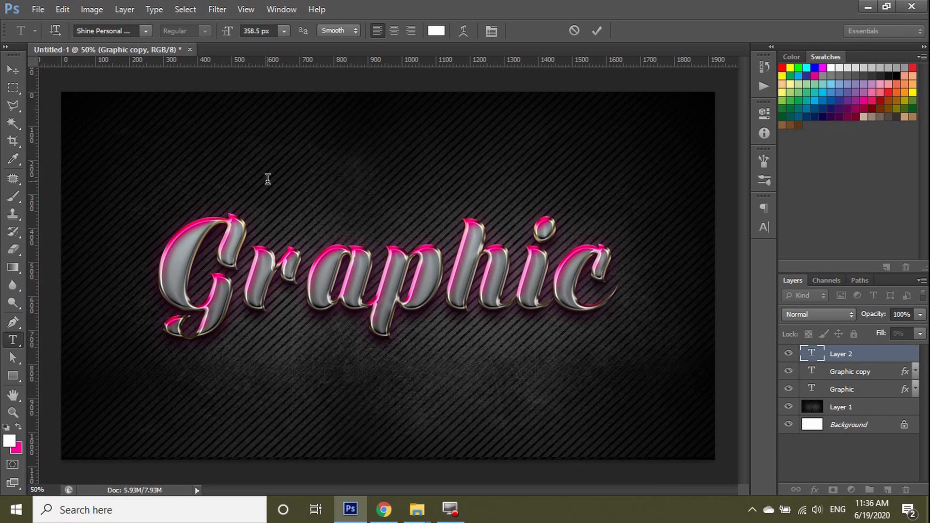
{"action": "type", "text": "C"}
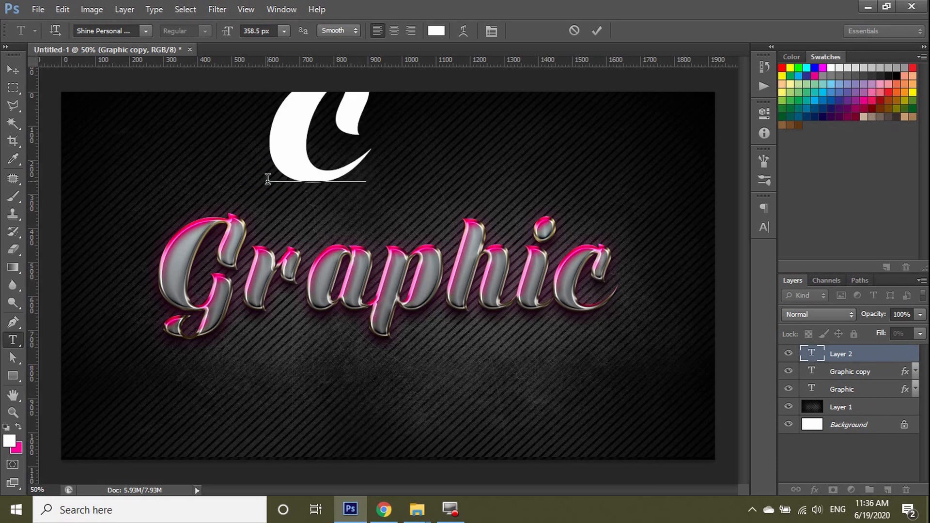
{"action": "type", "text": "reativ"}
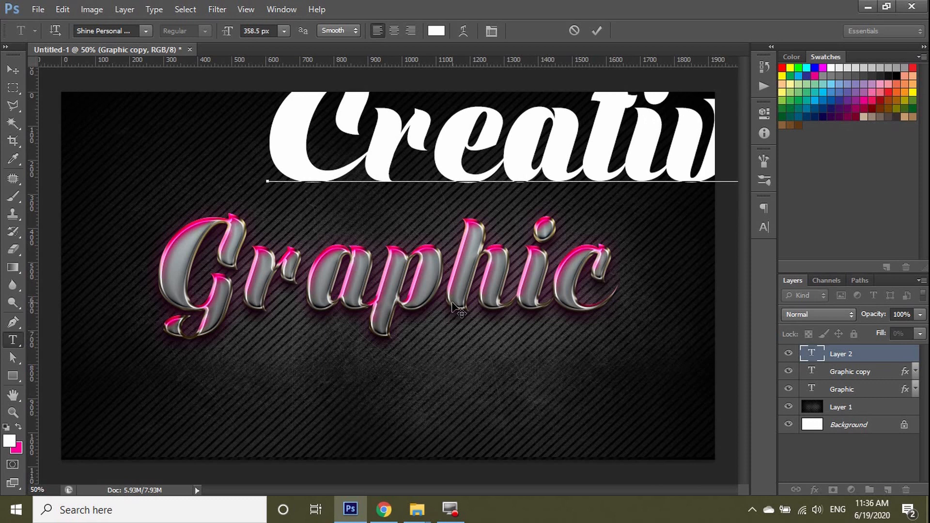
{"action": "key", "text": "BackSpace"}
{"action": "key", "text": "BackSpace"}
{"action": "key", "text": "BackSpace"}
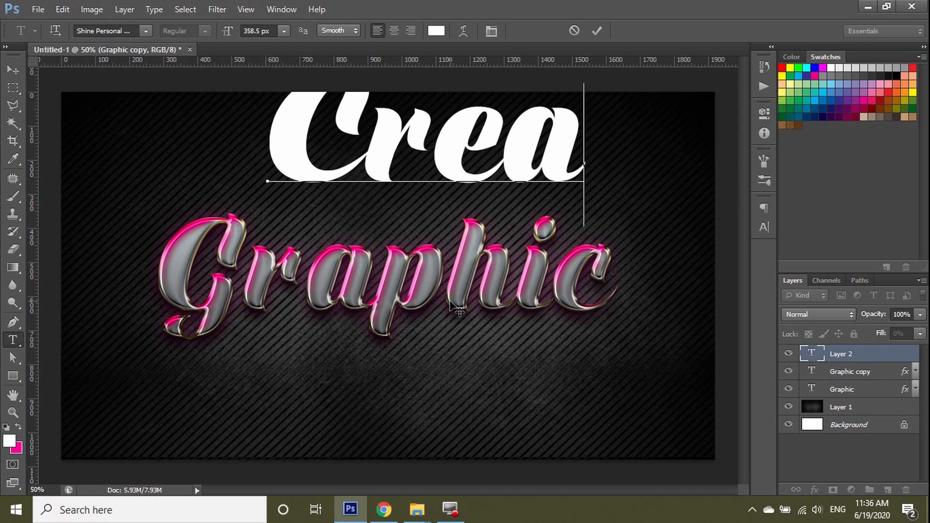
{"action": "type", "text": "ti"}
{"action": "key", "text": "BackSpace"}
{"action": "key", "text": "BackSpace"}
{"action": "key", "text": "BackSpace"}
{"action": "key", "text": "BackSpace"}
{"action": "key", "text": "BackSpace"}
{"action": "key", "text": "BackSpace"}
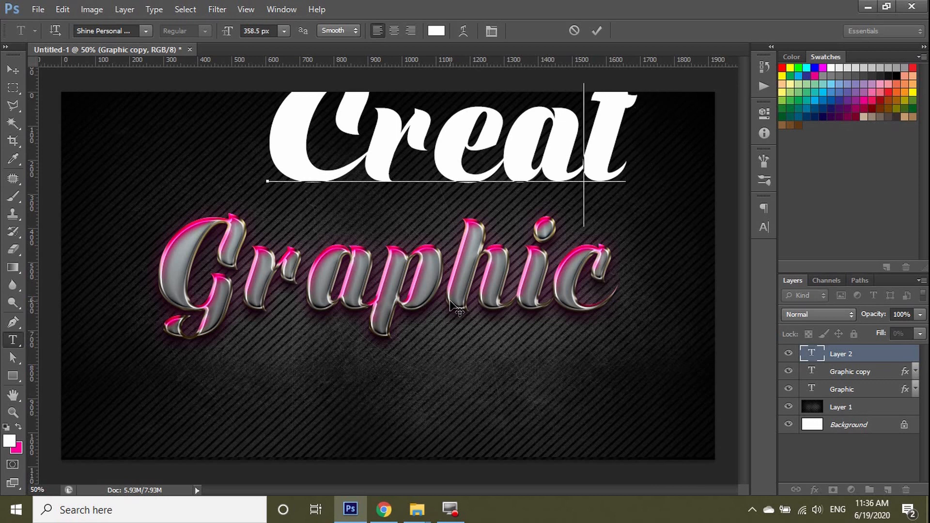
{"action": "type", "text": "Creativ"}
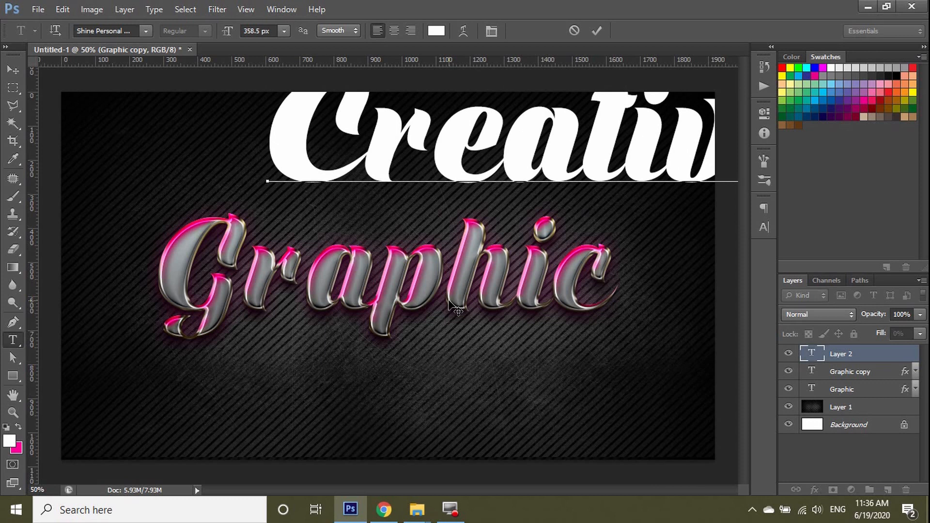
Set the "Creative" text color to yellow #ffff00 and reduce its font size to 122.5 px.
{"action": "key", "text": "ctrl+a"}
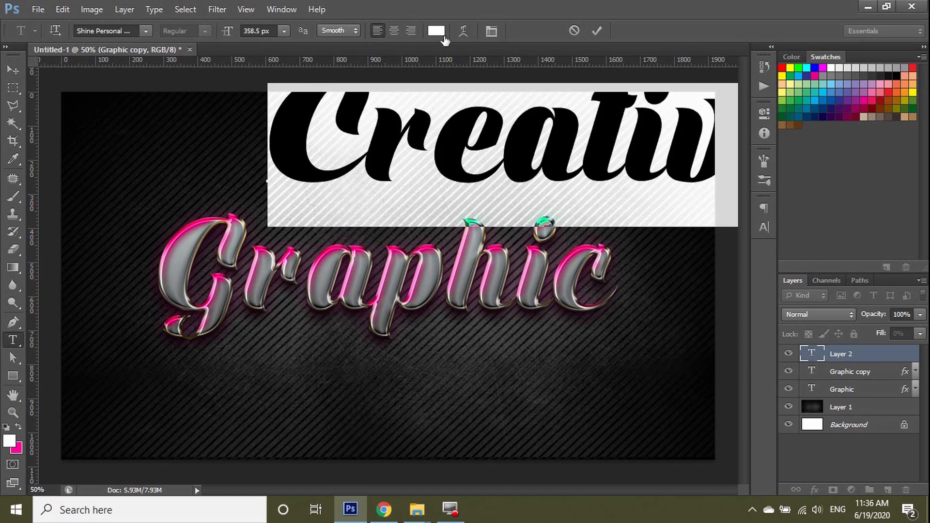
{"action": "left_click", "coordinate": [438, 32]}
{"action": "left_click", "coordinate": [791, 67]}
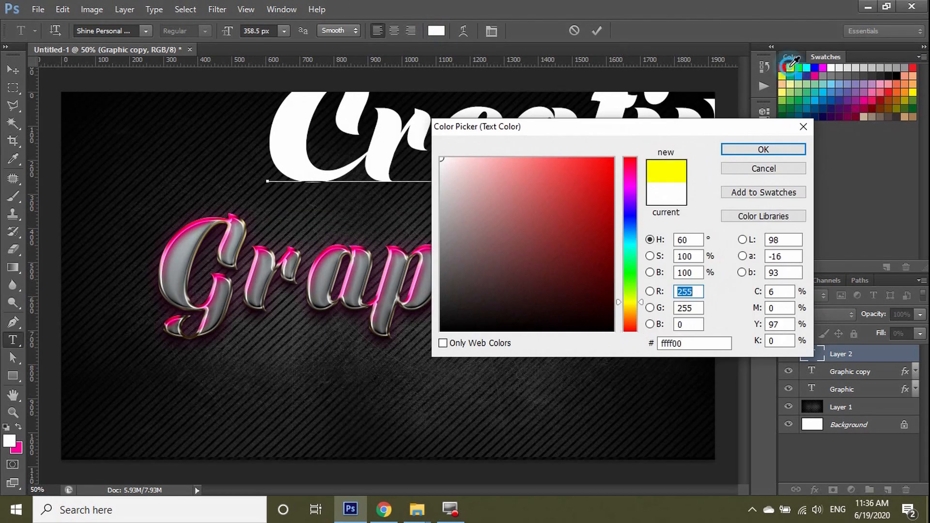
{"action": "left_click", "coordinate": [787, 149]}
{"action": "left_click_drag", "start_coordinate": [228, 31], "coordinate": [73, 77]}
Change the "Creative" font to Shaded Larch and move the word down to just above "Graphic".
{"action": "left_click", "coordinate": [102, 30]}
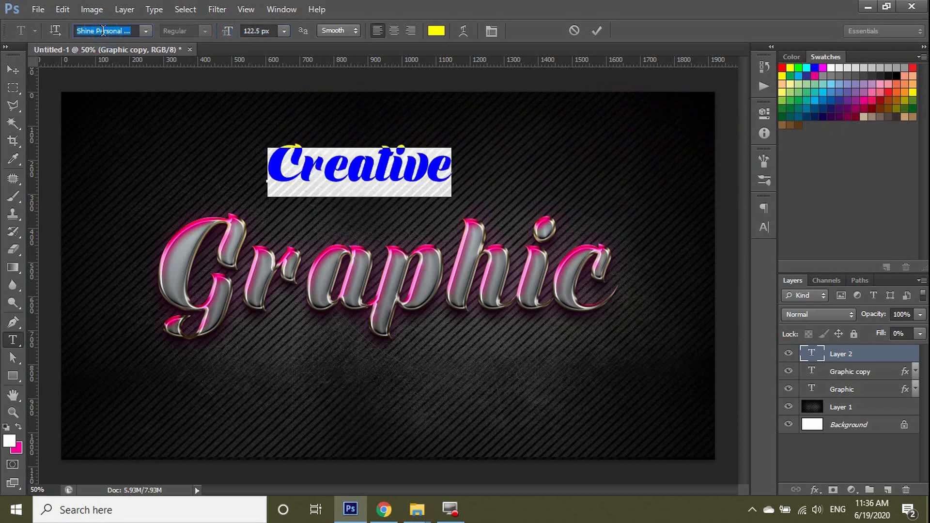
{"action": "type", "text": "Shaded"}
{"action": "key", "text": "Return"}
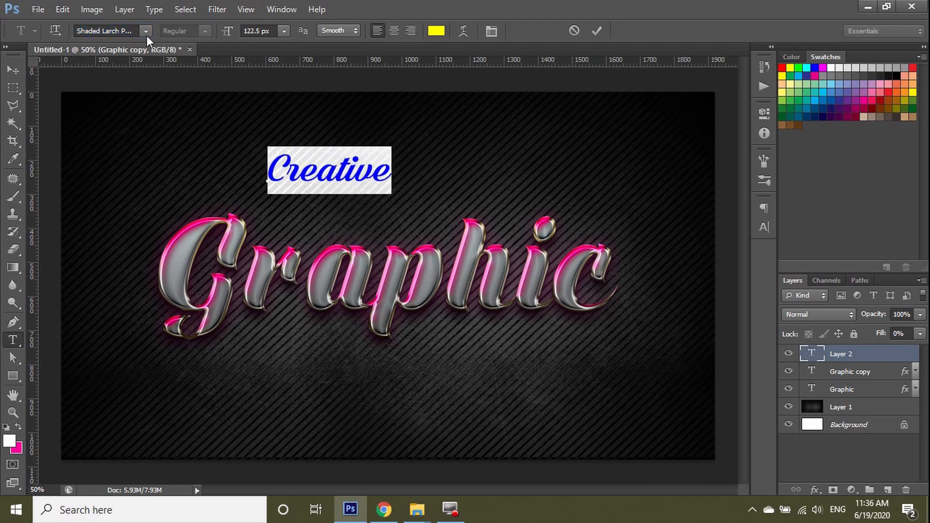
{"action": "left_click", "coordinate": [146, 35]}
{"action": "left_click", "coordinate": [147, 32]}
{"action": "left_click", "coordinate": [13, 70]}
{"action": "left_click_drag", "start_coordinate": [335, 177], "coordinate": [356, 222]}
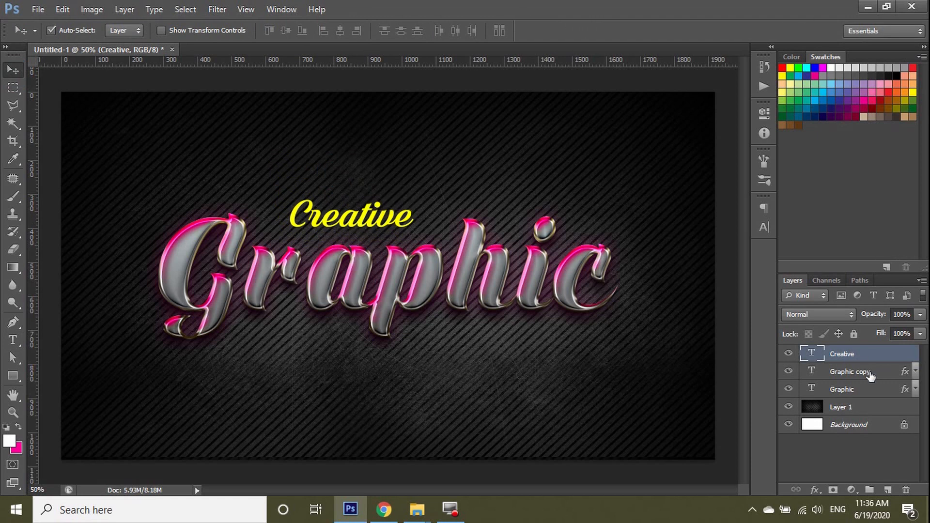
Create an empty layer directly above the Graphic copy layer and keep white #ffffff as the foreground color.
{"action": "left_click", "coordinate": [853, 374]}
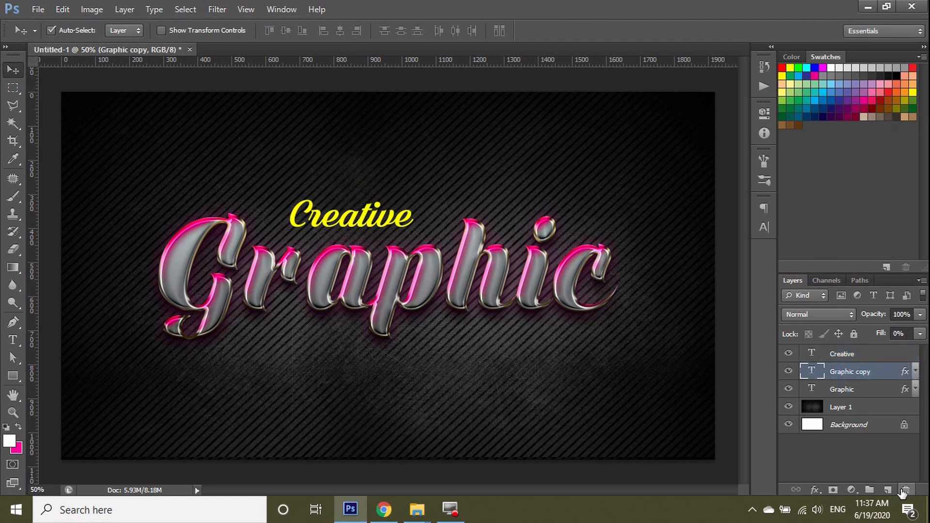
{"action": "left_click", "coordinate": [888, 490]}
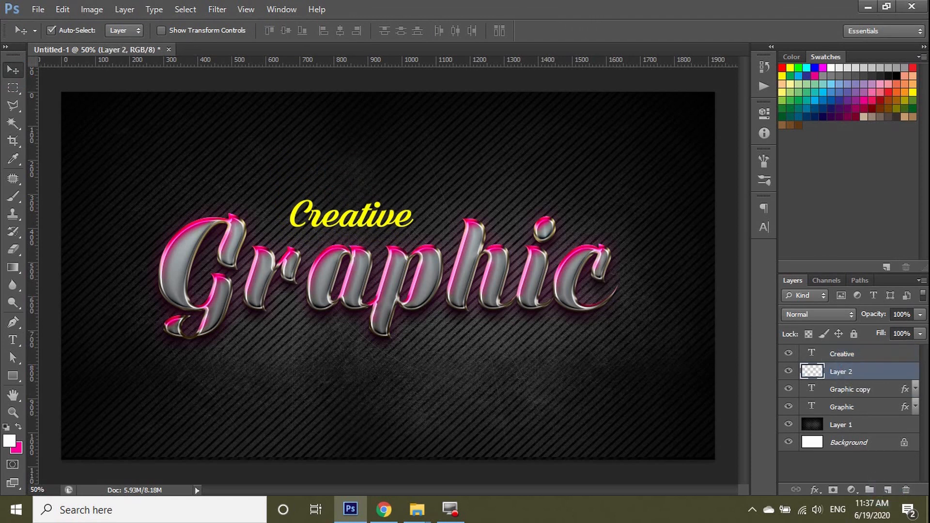
{"action": "left_click", "coordinate": [12, 440]}
{"action": "left_click_drag", "start_coordinate": [559, 173], "coordinate": [371, 96]}
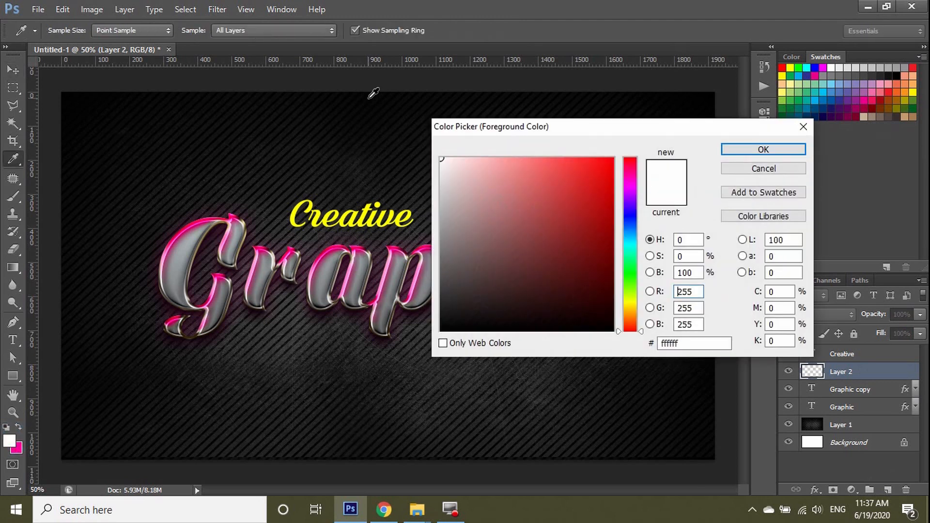
{"action": "left_click", "coordinate": [739, 151]}
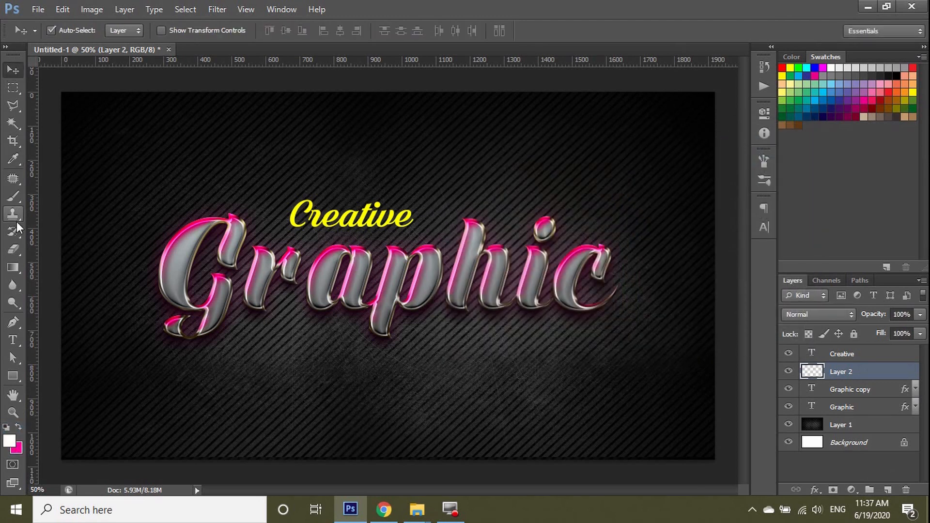
Stamp a white sparkle on the upper tip of the "G" using the star brush enlarged to 150 px.
{"action": "left_click", "coordinate": [13, 202]}
{"action": "left_click", "coordinate": [65, 31]}
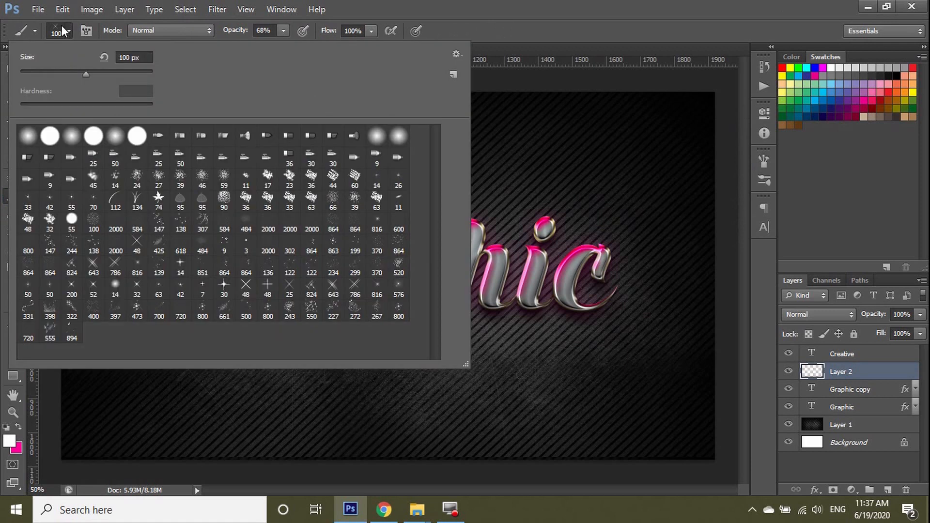
{"action": "left_click", "coordinate": [516, 35]}
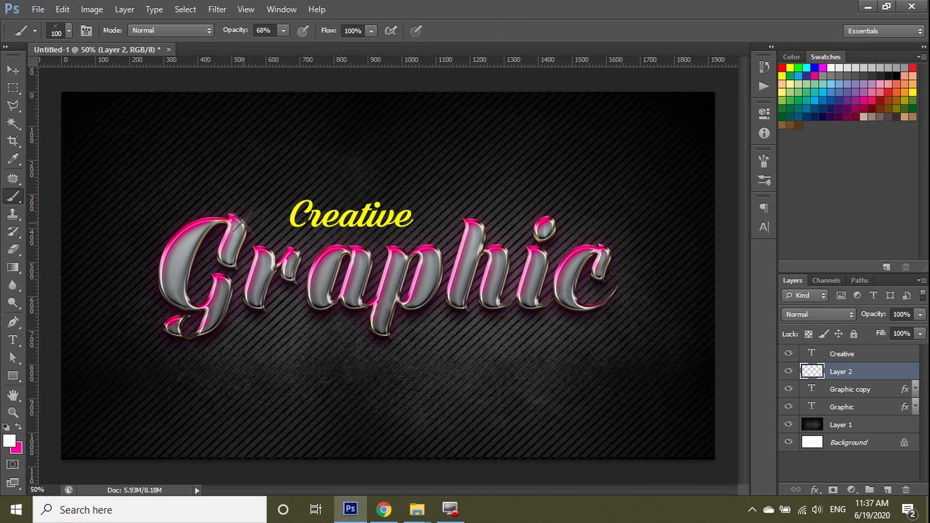
{"action": "key", "text": "bracketright"}
{"action": "key", "text": "bracketright"}
{"action": "key", "text": "bracketright"}
{"action": "key", "text": "bracketright"}
{"action": "key", "text": "bracketright"}
{"action": "left_click", "coordinate": [238, 215]}
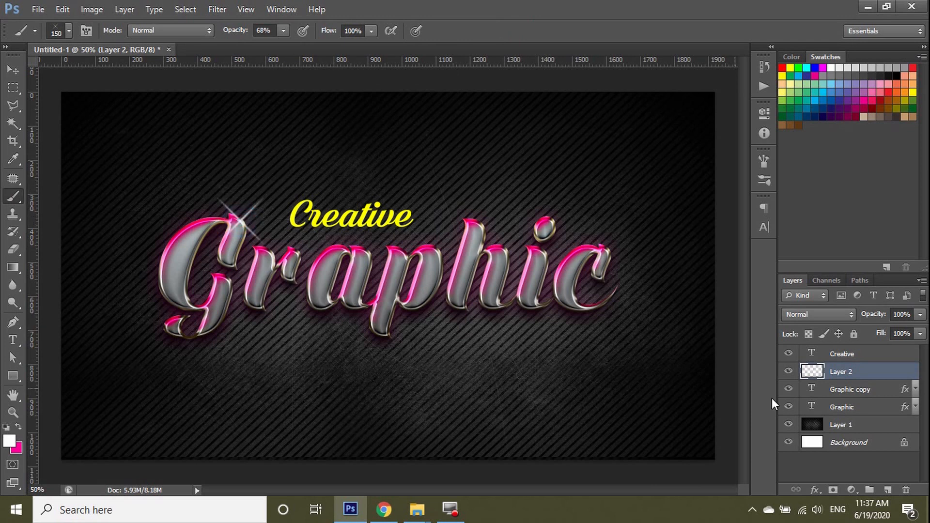
Stamp sparkles on the tops of the "c", "i", "h" and "p", reducing the brush to 125 px.
{"action": "left_click", "coordinate": [606, 247]}
{"action": "left_click", "coordinate": [601, 242]}
{"action": "left_click", "coordinate": [548, 216]}
{"action": "left_click", "coordinate": [476, 221]}
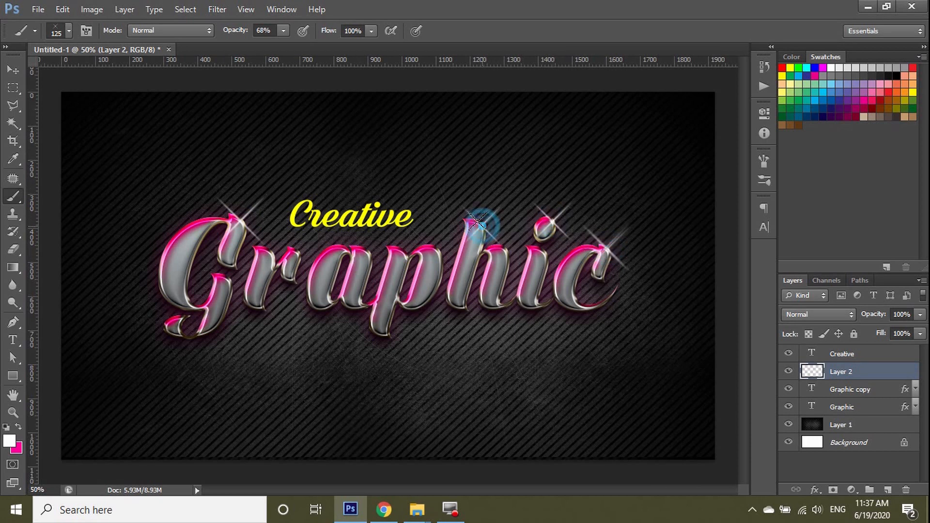
{"action": "left_click", "coordinate": [433, 245]}
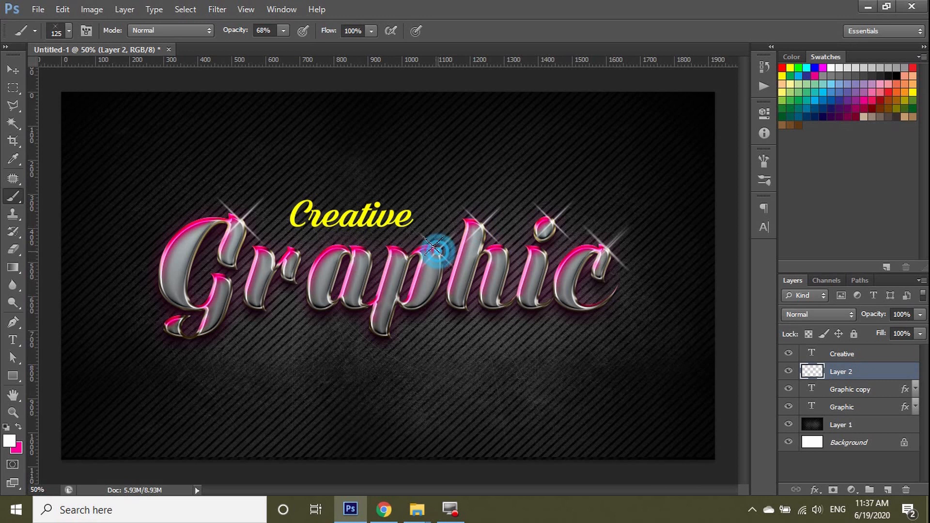
Stamp smaller sparkles on the "r" and "a" with a 90 px brush and switch back to the Move tool.
{"action": "key", "text": "bracketleft"}
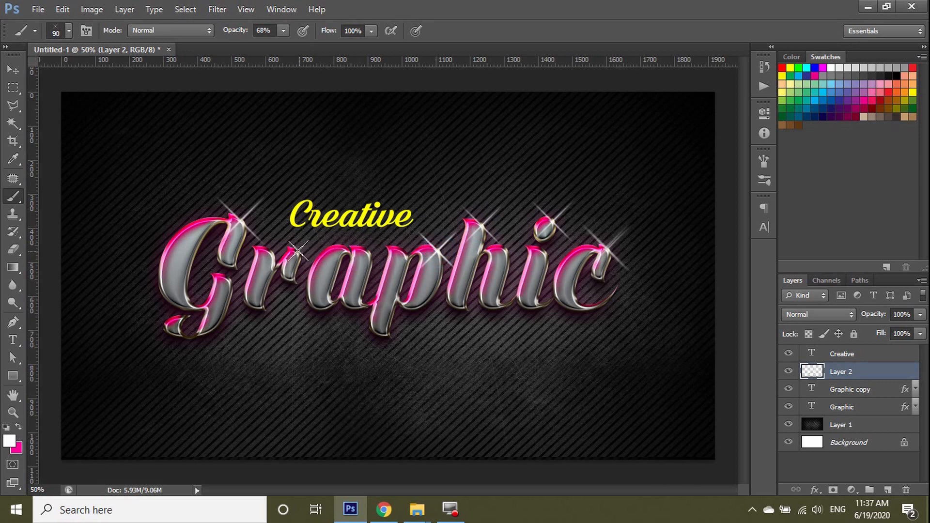
{"action": "left_click", "coordinate": [296, 251]}
{"action": "left_click", "coordinate": [369, 254]}
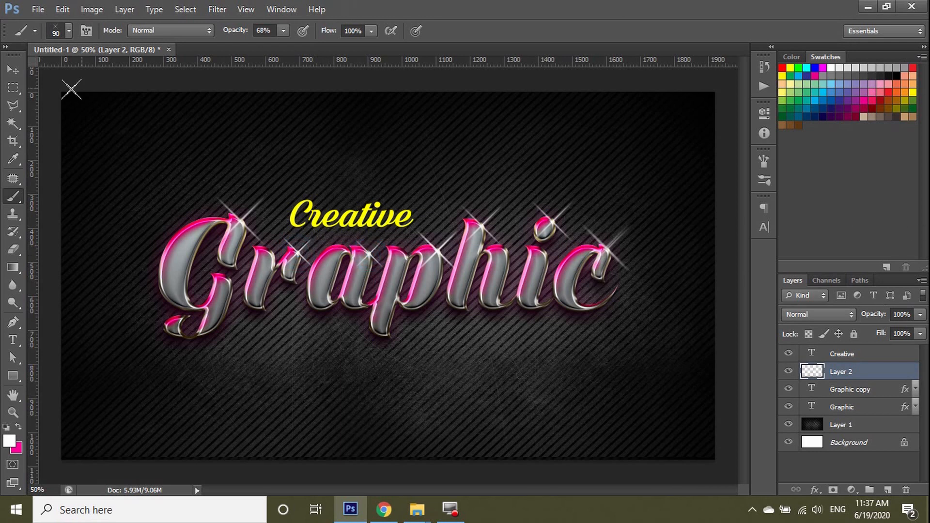
{"action": "left_click", "coordinate": [14, 71]}
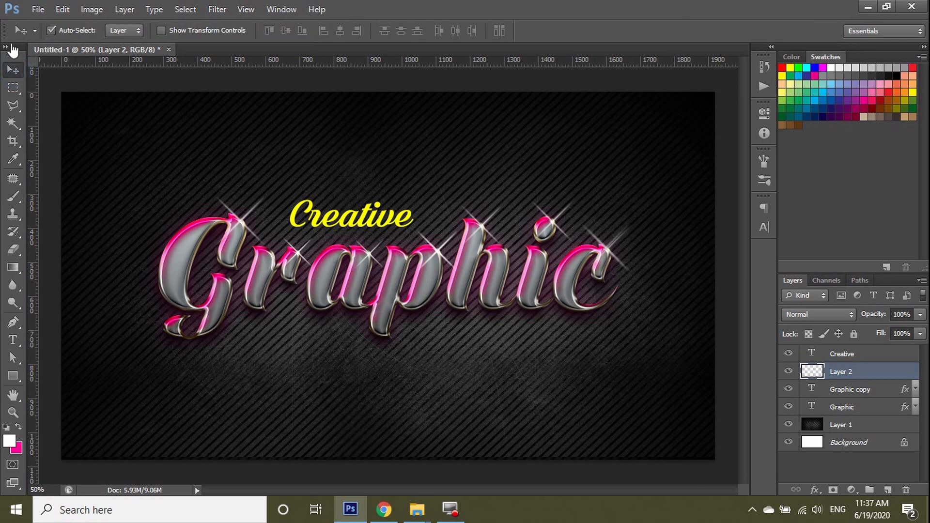